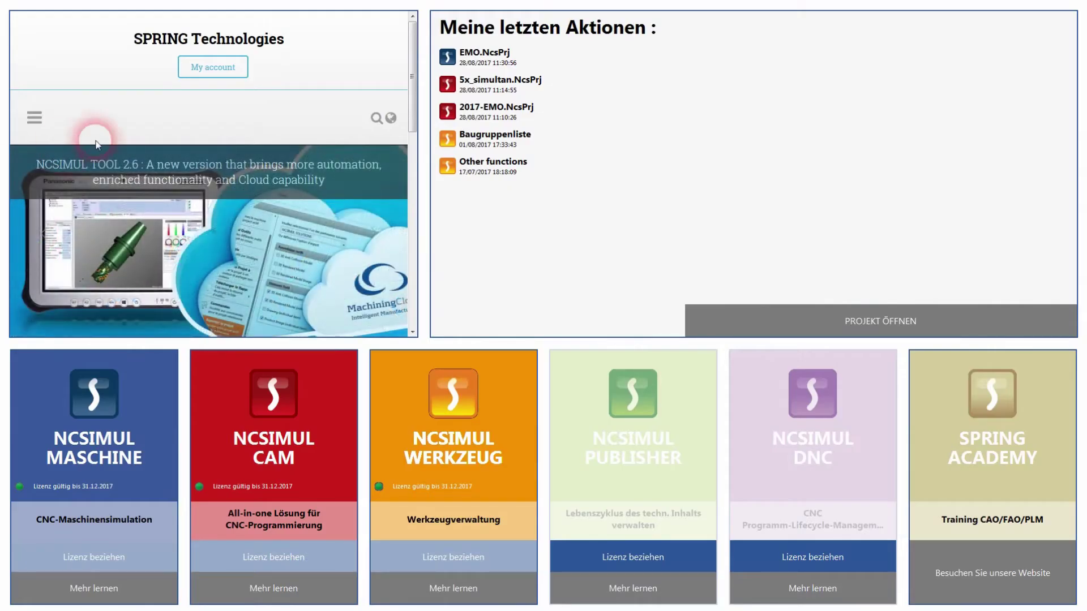
Step: Open the recent EMO.NcsPrj project and run the OP0100_HAAS simulation on the Haas machine
{"action": "left_click", "coordinate": [477, 85]}
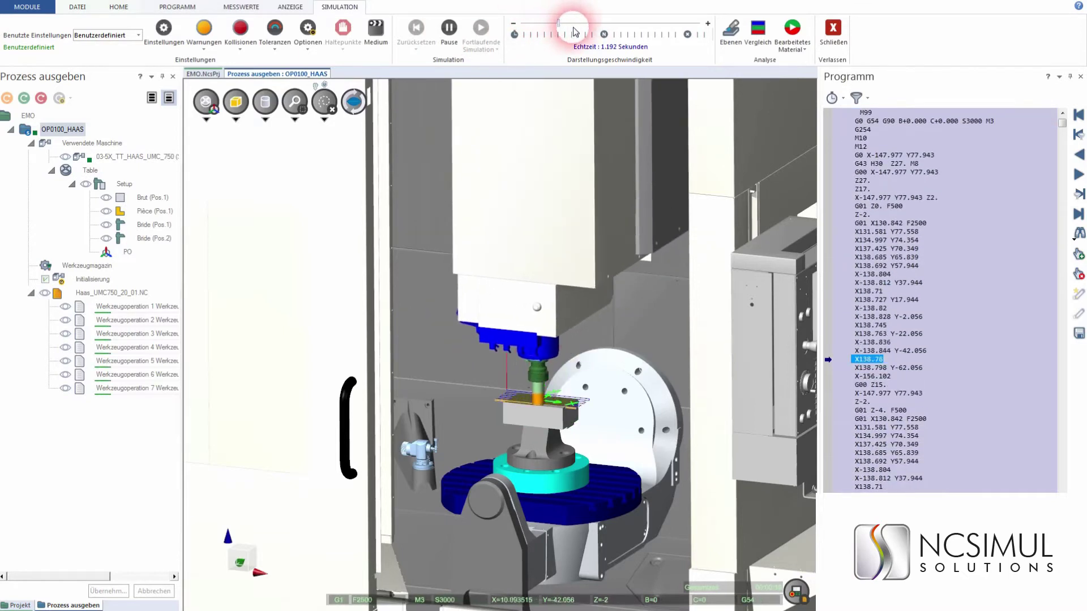
Step: Split the display into two 3D views, zoom the right view onto the part, and show its toolpath
{"action": "left_click", "coordinate": [290, 7]}
{"action": "left_click", "coordinate": [156, 29]}
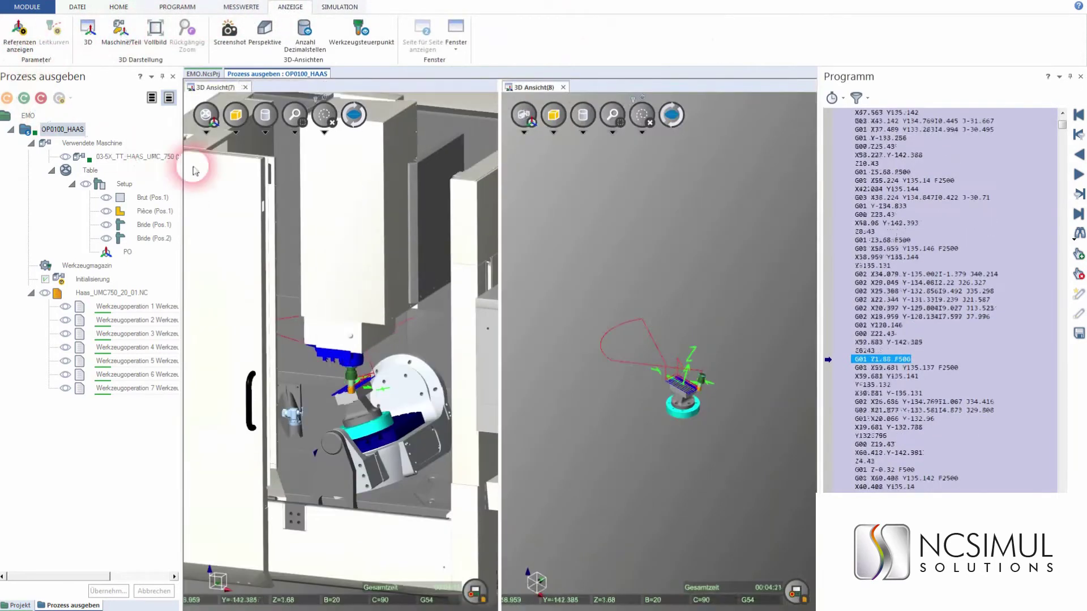
{"action": "left_click", "coordinate": [612, 115]}
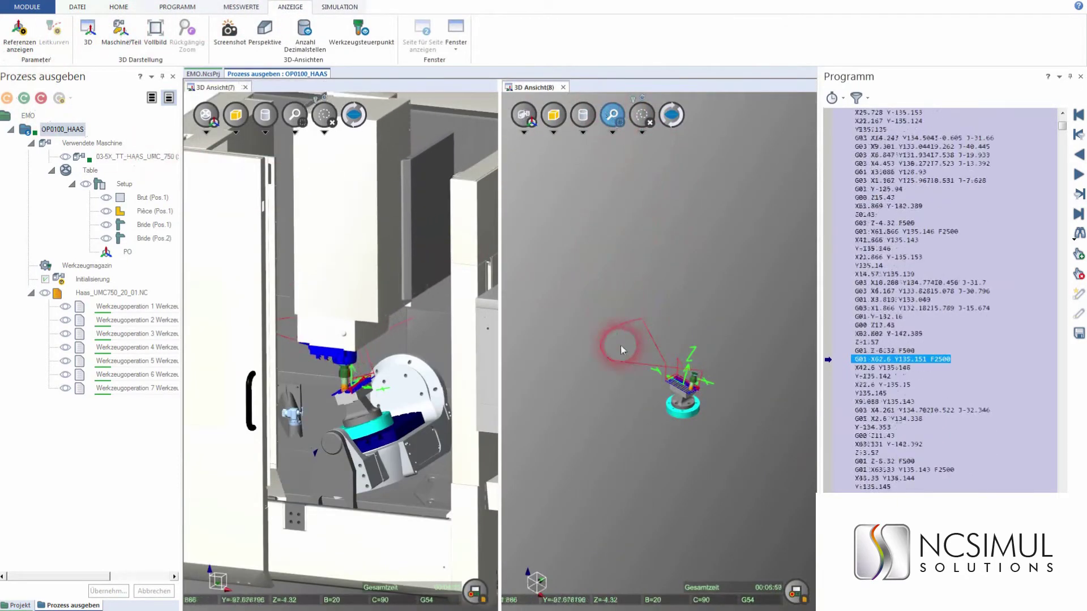
{"action": "left_click_drag", "start_coordinate": [617, 332], "coordinate": [732, 431]}
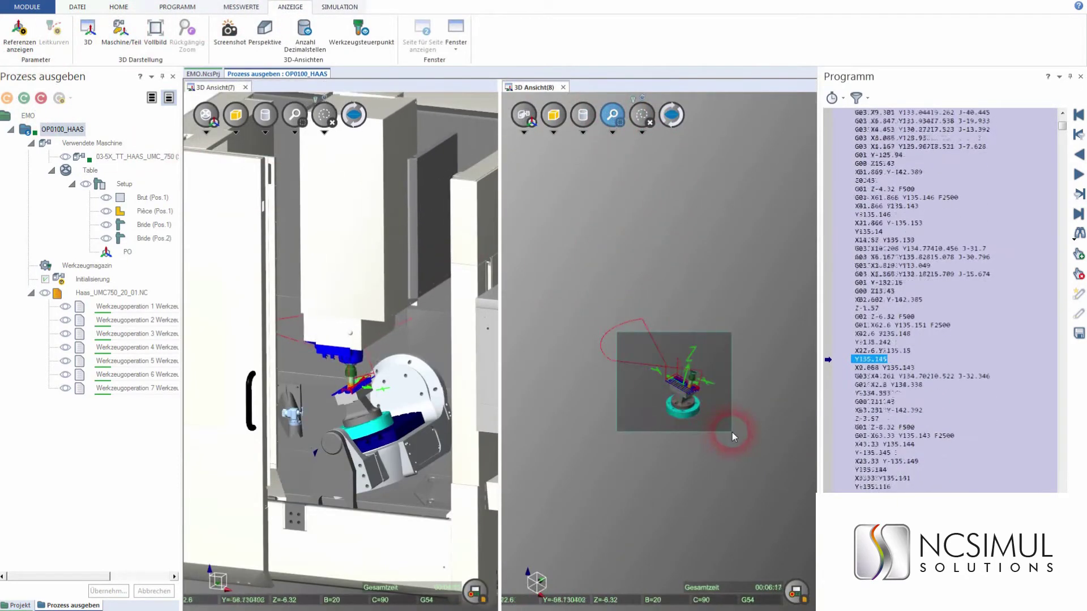
{"action": "left_click", "coordinate": [640, 116]}
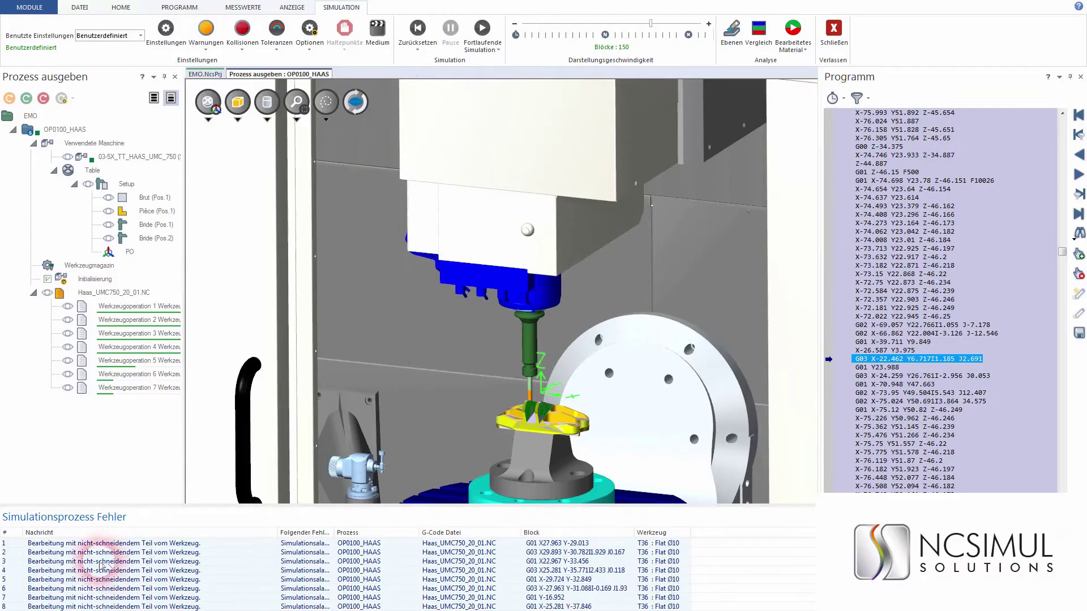
Step: Jump to the first error's block, end the simulation, and open the tool magazine showing T36
{"action": "left_click", "coordinate": [91, 544]}
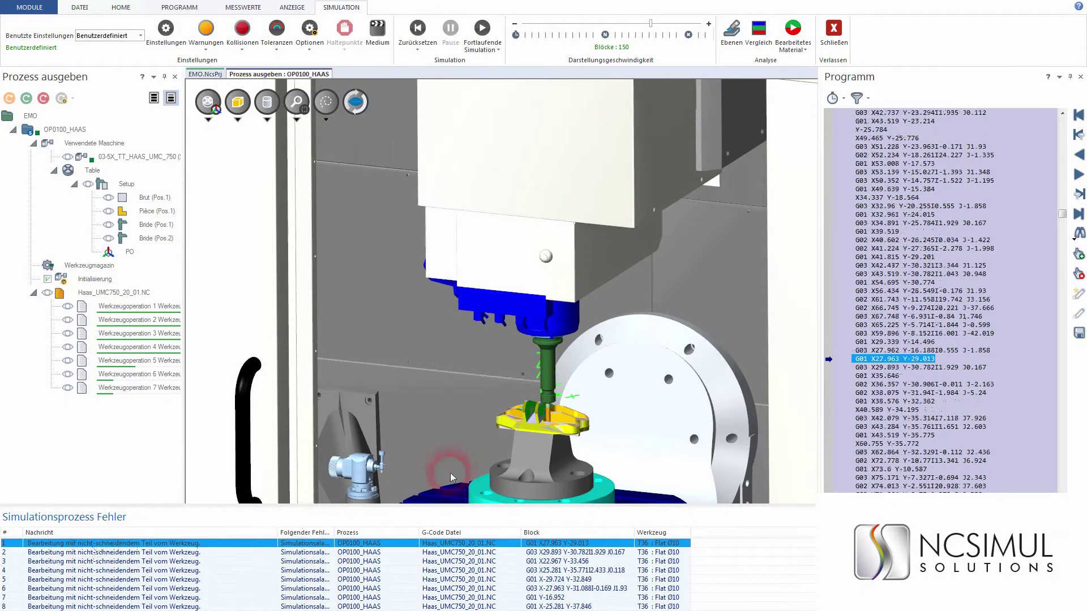
{"action": "left_click", "coordinate": [832, 33]}
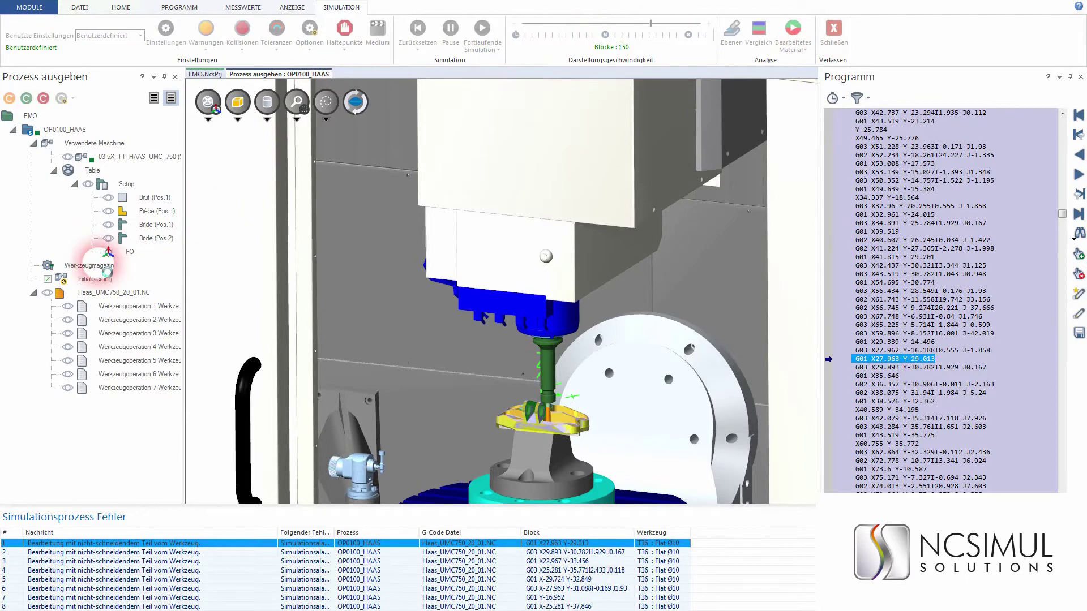
{"action": "double_click", "coordinate": [101, 267]}
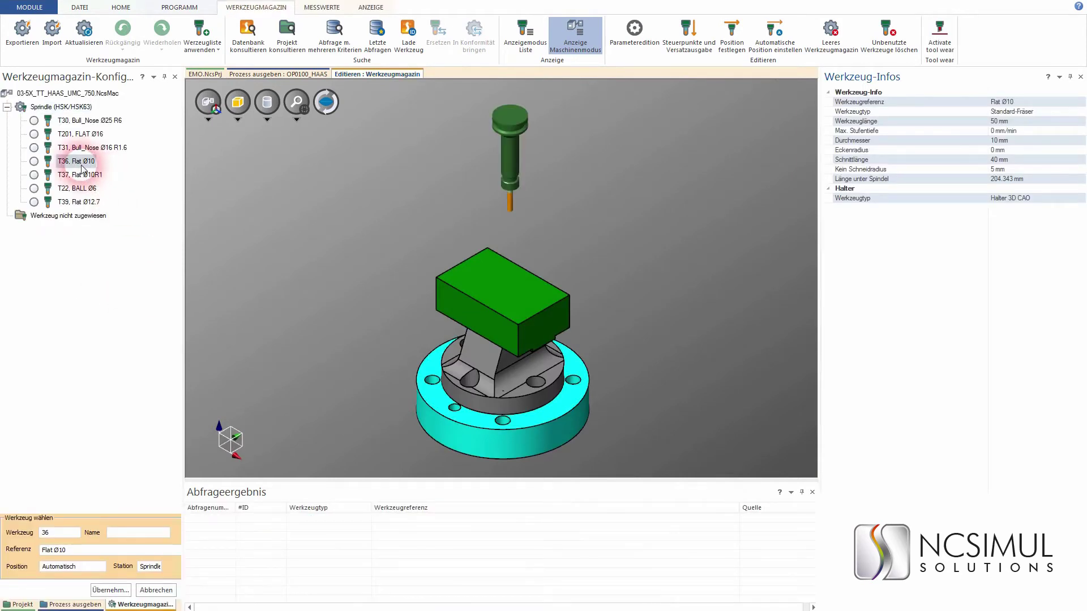
Step: Query the tool database for a 082_01_Schaftfraeser_Radius end mill and drop it onto T36
{"action": "left_click", "coordinate": [337, 34]}
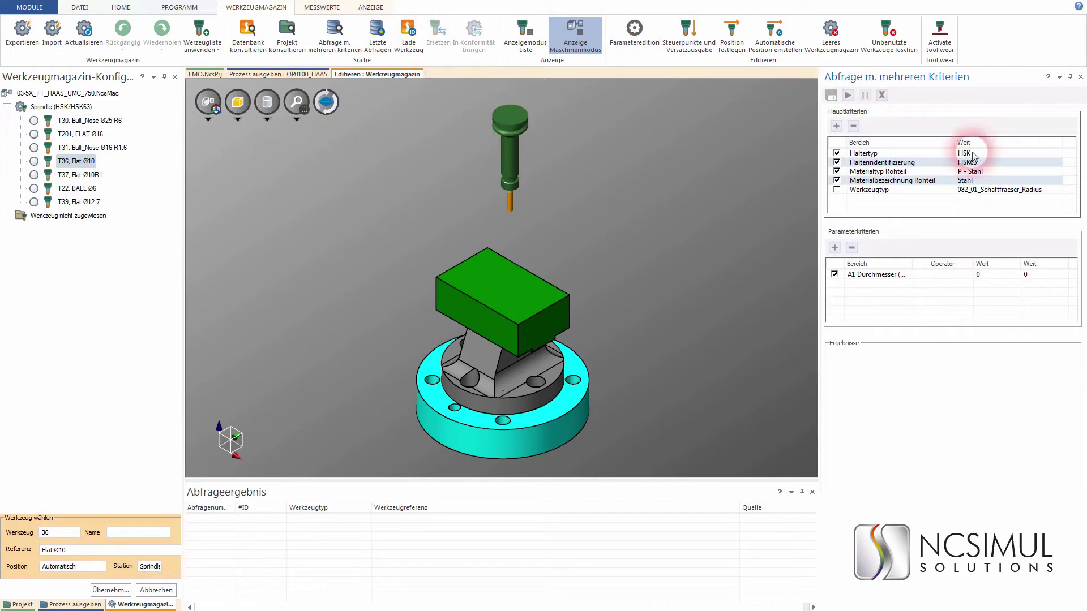
{"action": "left_click", "coordinate": [837, 191]}
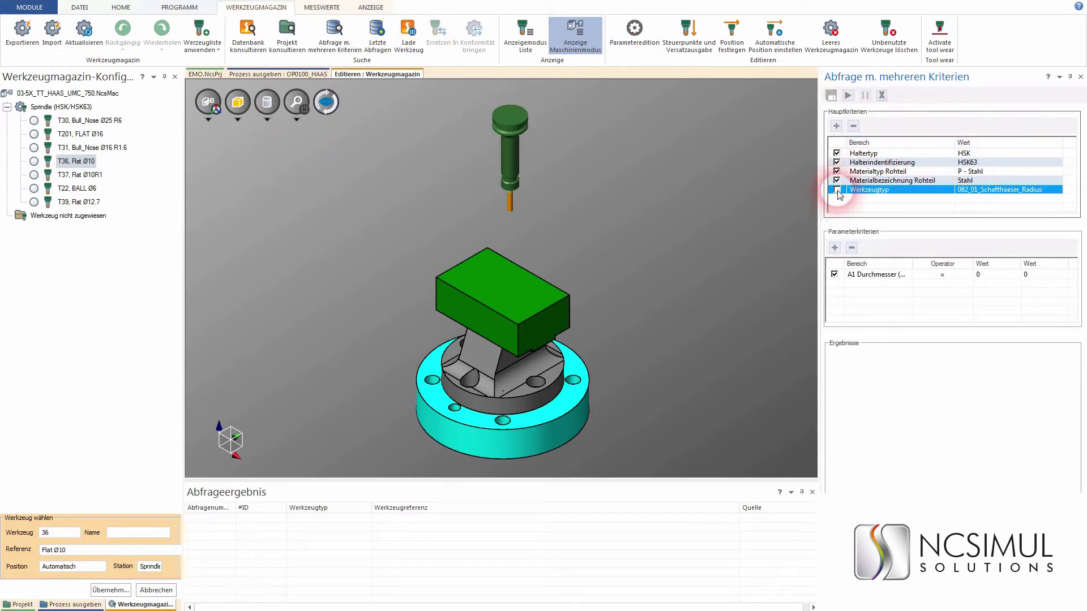
{"action": "left_click", "coordinate": [1000, 194]}
{"action": "left_click", "coordinate": [997, 201]}
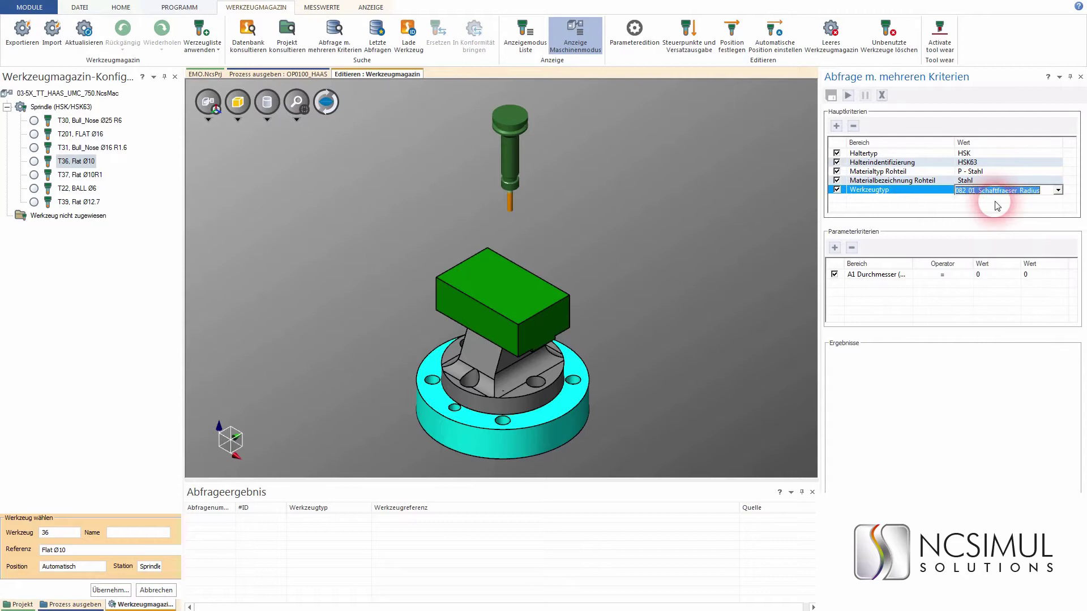
{"action": "left_click", "coordinate": [995, 277]}
{"action": "key", "text": "Return"}
{"action": "mouse_move", "coordinate": [277, 536]}
{"action": "left_mouse_down"}
{"action": "mouse_move", "coordinate": [285, 563]}
{"action": "mouse_move", "coordinate": [107, 295]}
{"action": "left_mouse_up"}
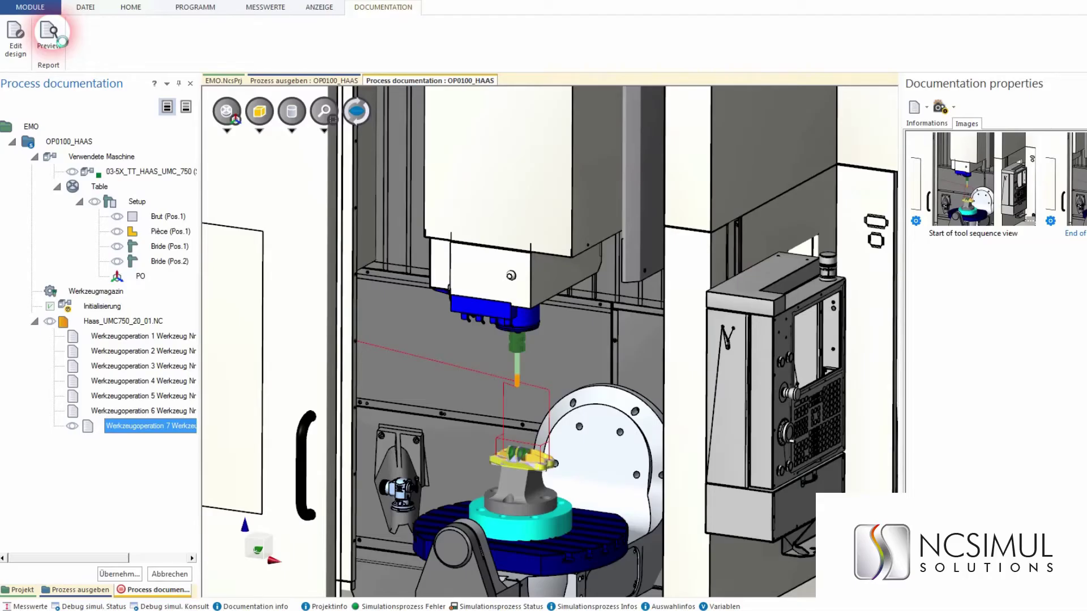
Step: Preview the 27-page process documentation report and page through it
{"action": "left_click", "coordinate": [63, 41]}
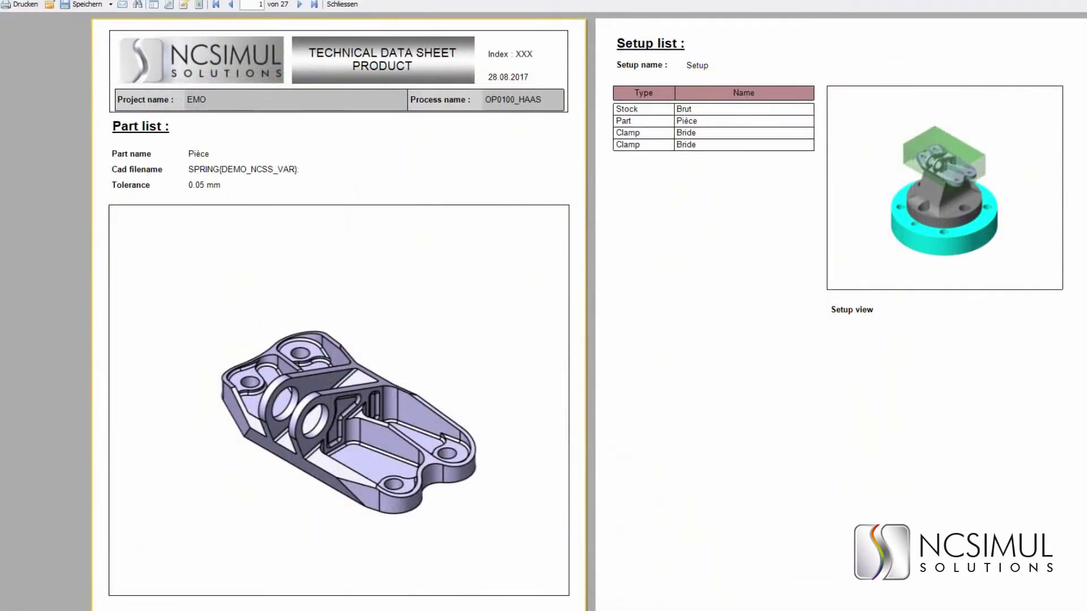
{"action": "scroll", "coordinate": [543, 311], "scroll_direction": "down", "scroll_amount": 5}
{"action": "scroll", "coordinate": [543, 311], "scroll_direction": "down", "scroll_amount": 15}
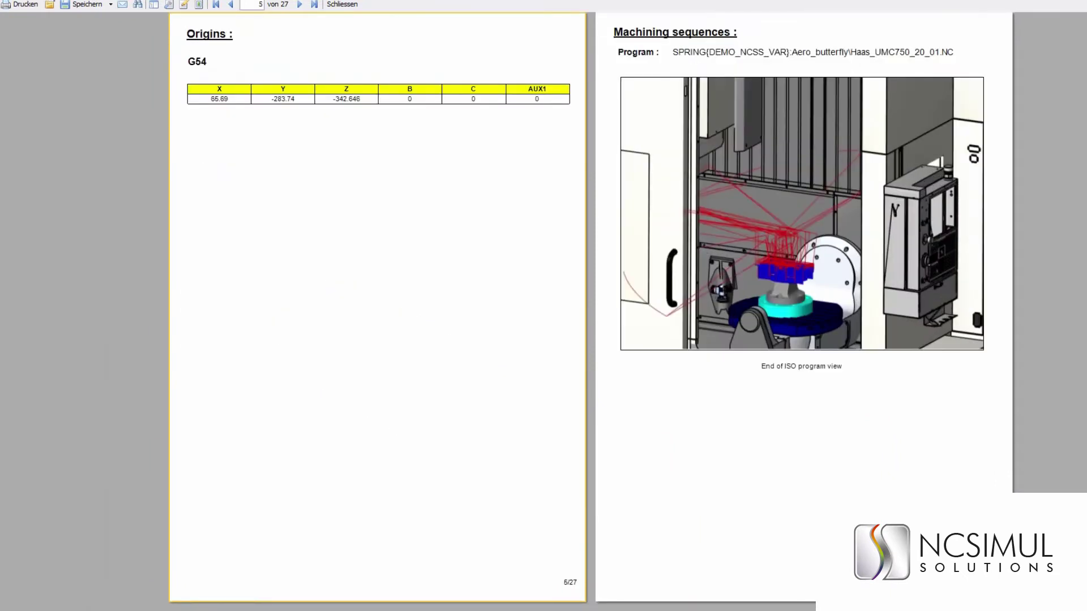
{"action": "scroll", "coordinate": [544, 311], "scroll_direction": "down", "scroll_amount": 10}
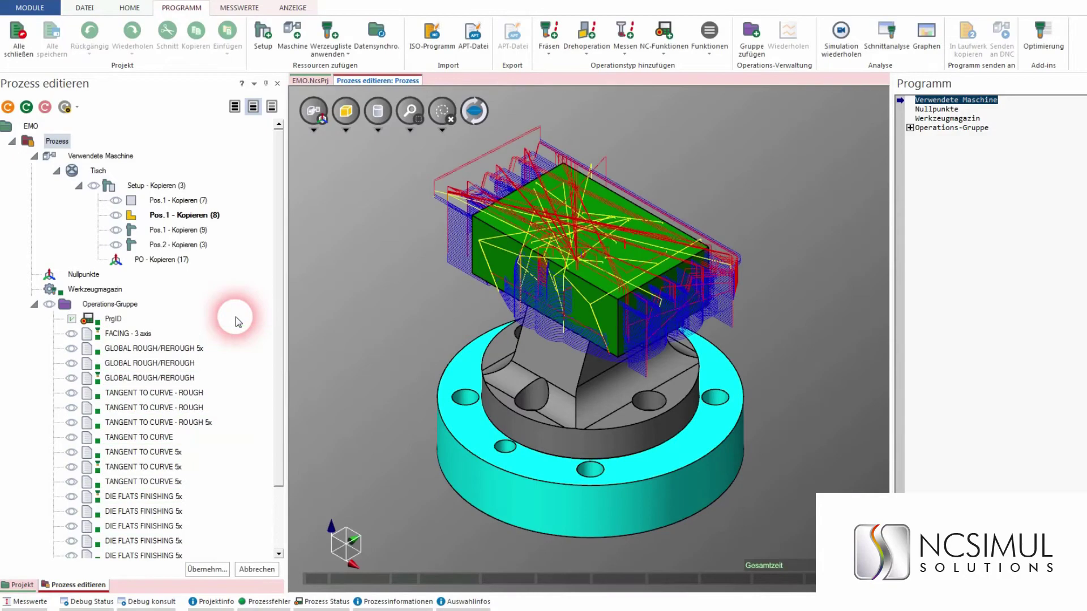
Step: Assign the 5X_TT_HERMLE_C40 machine to the copied process and show the whole machine
{"action": "left_click", "coordinate": [289, 51]}
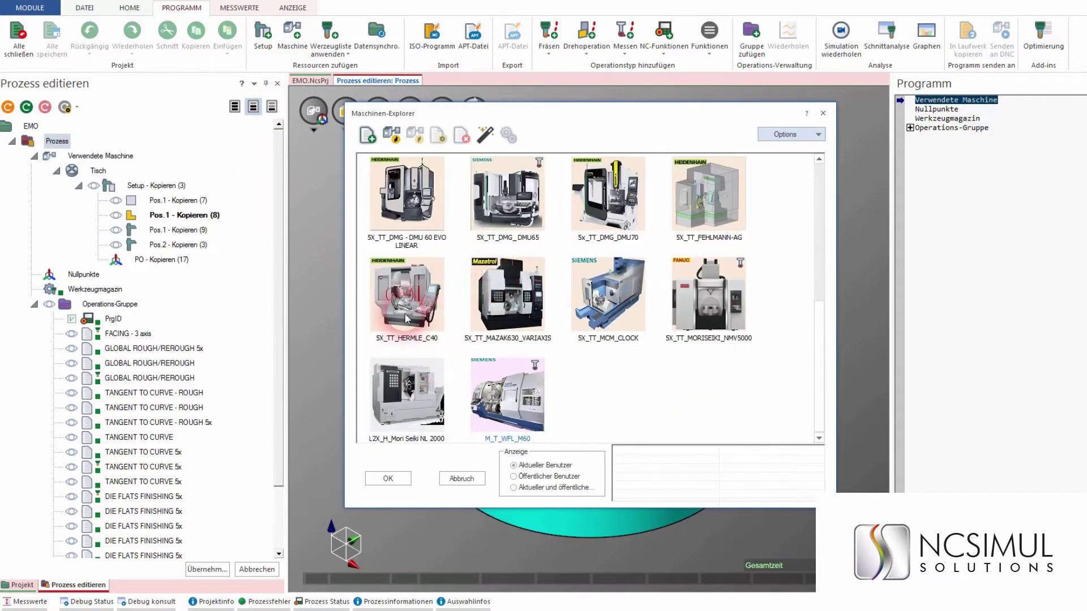
{"action": "left_click", "coordinate": [389, 479]}
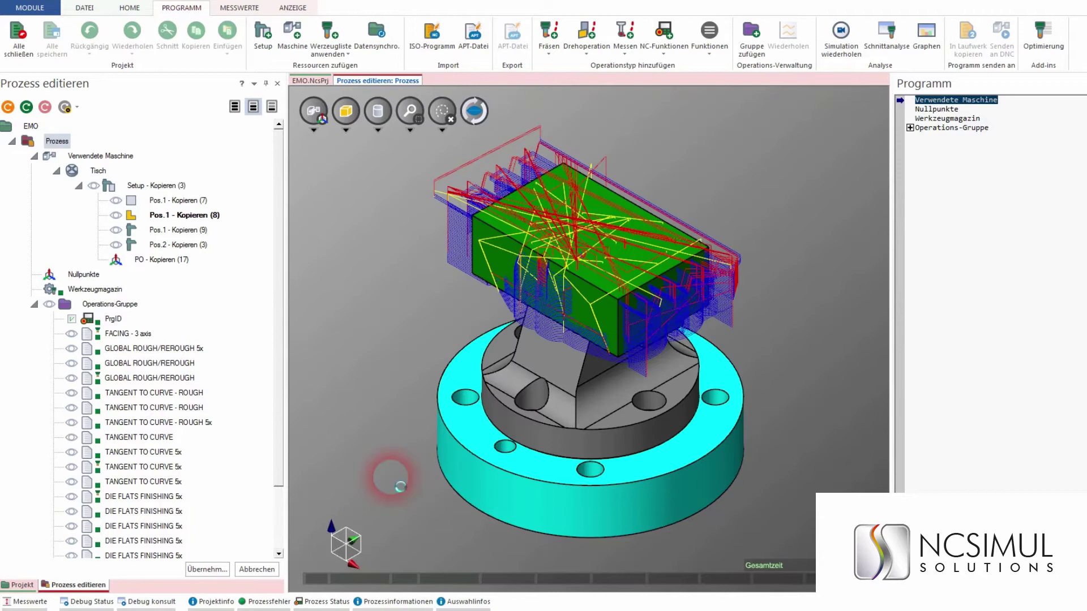
{"action": "left_click", "coordinate": [314, 112]}
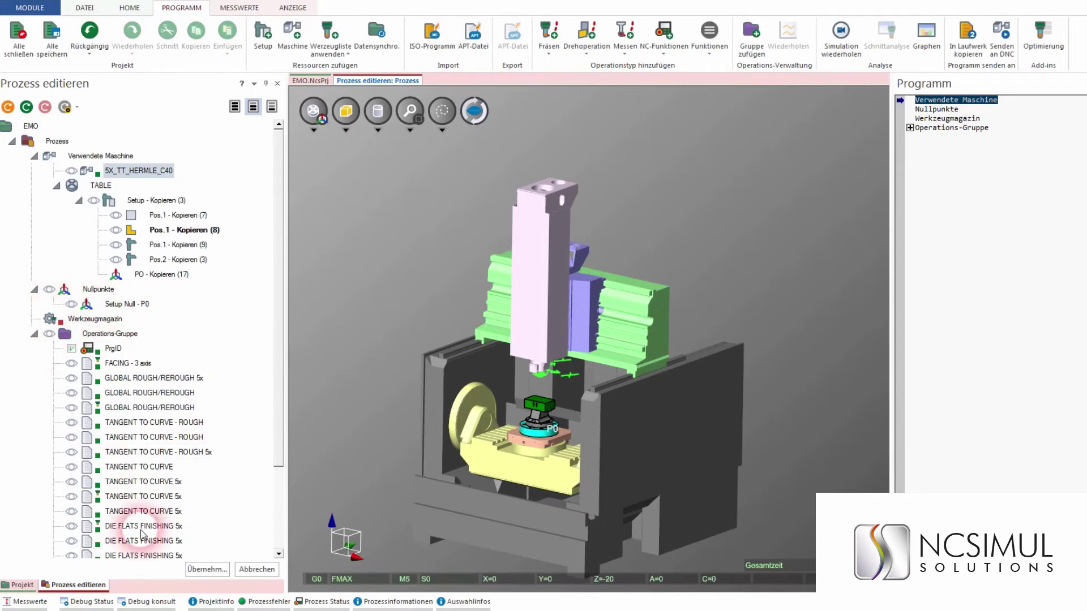
Step: Review the holder and ISO FINISHING spindle speed errors, then switch to the 5X_TH_DMU80P_DUALBLOCK machine
{"action": "left_click", "coordinate": [266, 602]}
{"action": "left_click", "coordinate": [108, 537]}
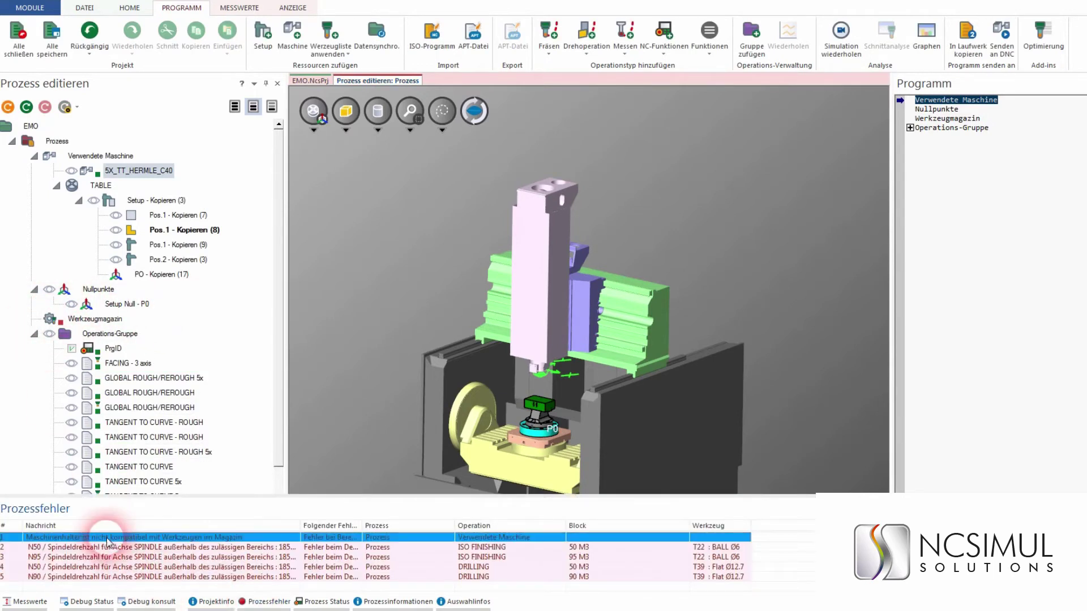
{"action": "left_click", "coordinate": [145, 548]}
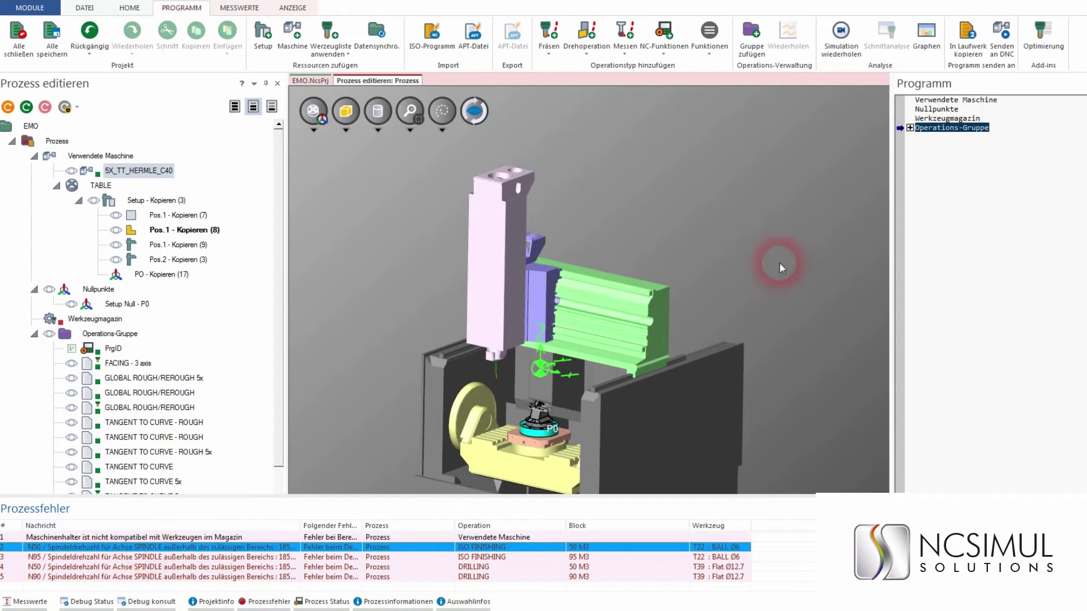
{"action": "left_click", "coordinate": [910, 128]}
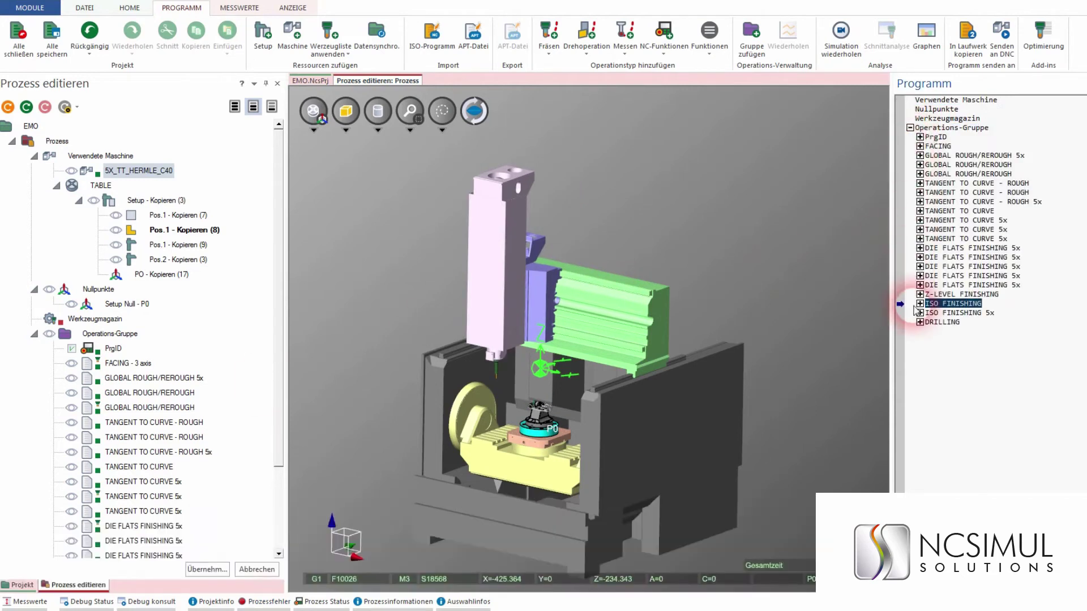
{"action": "left_click", "coordinate": [920, 304]}
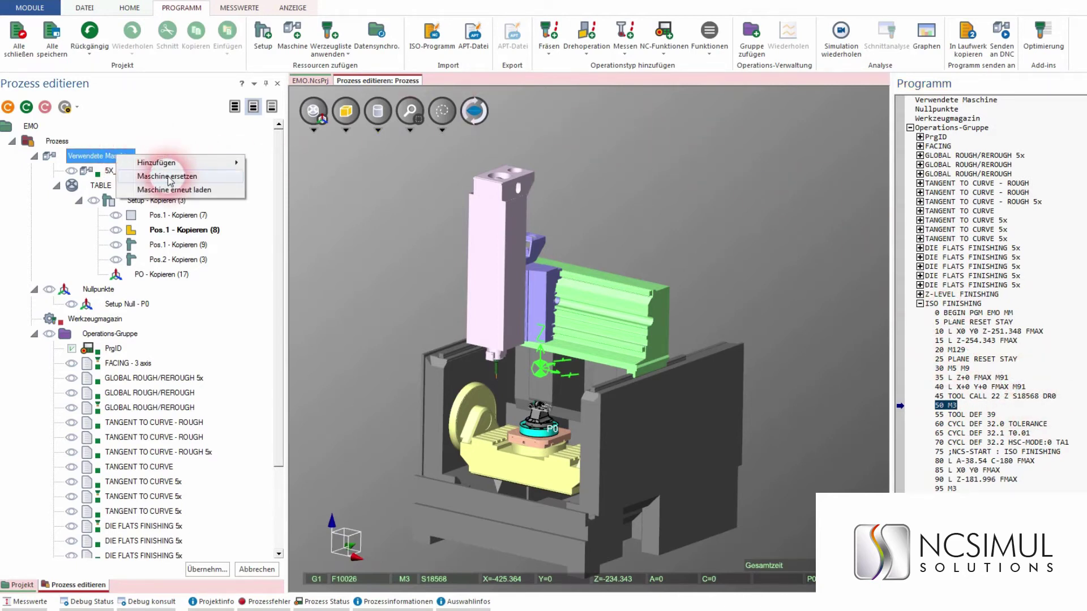
{"action": "left_click", "coordinate": [169, 177]}
{"action": "left_click", "coordinate": [408, 401]}
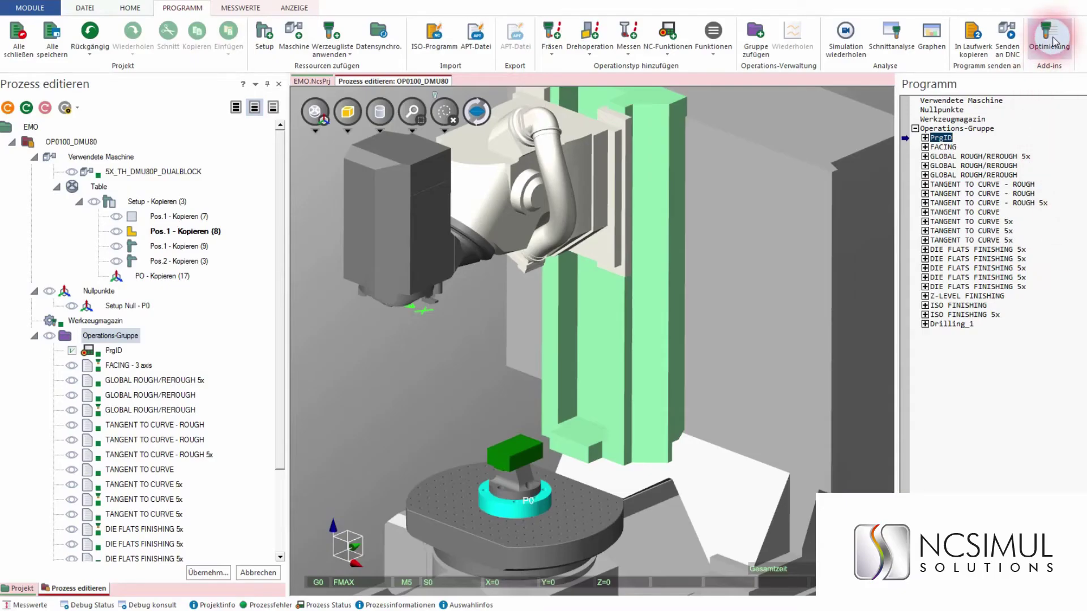
Step: Add an air-cut optimisation in the cutting analysis and compute the optimised toolpaths
{"action": "left_click", "coordinate": [1050, 39]}
{"action": "left_click", "coordinate": [823, 148]}
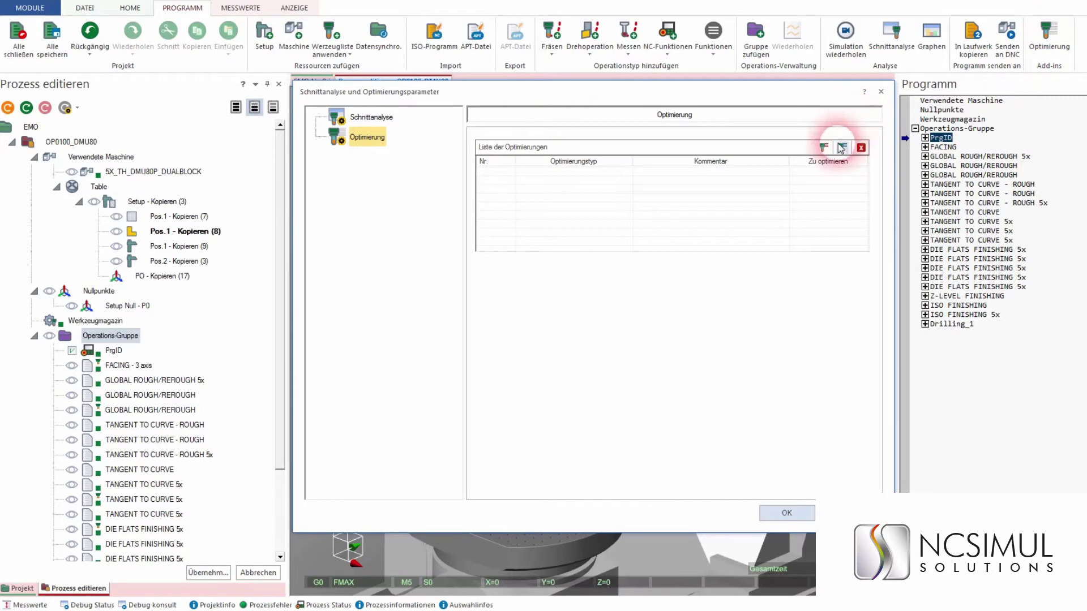
{"action": "left_click", "coordinate": [523, 306]}
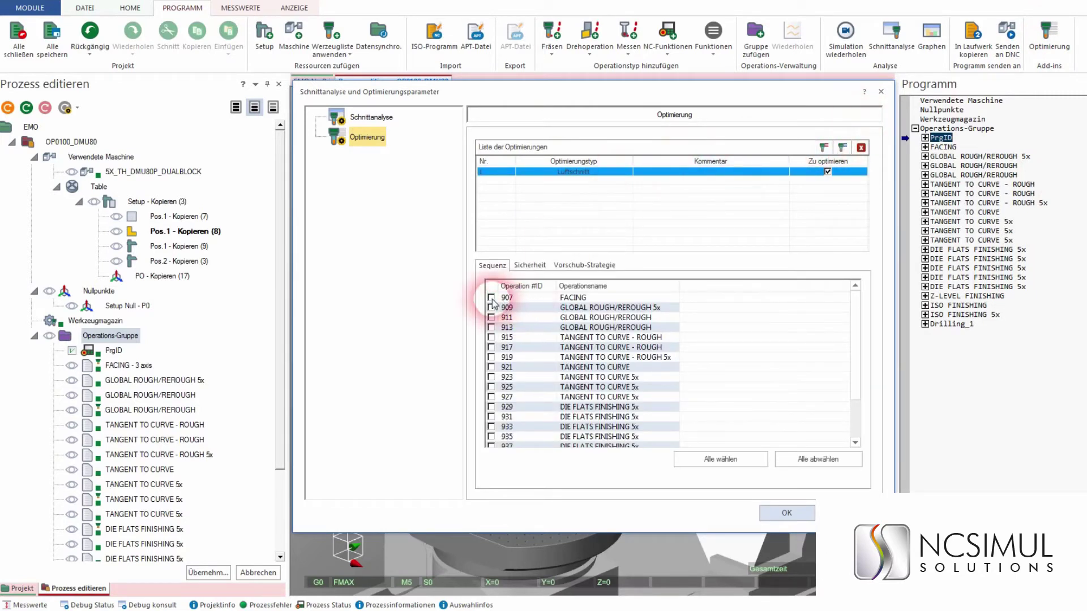
{"action": "left_click", "coordinate": [491, 317]}
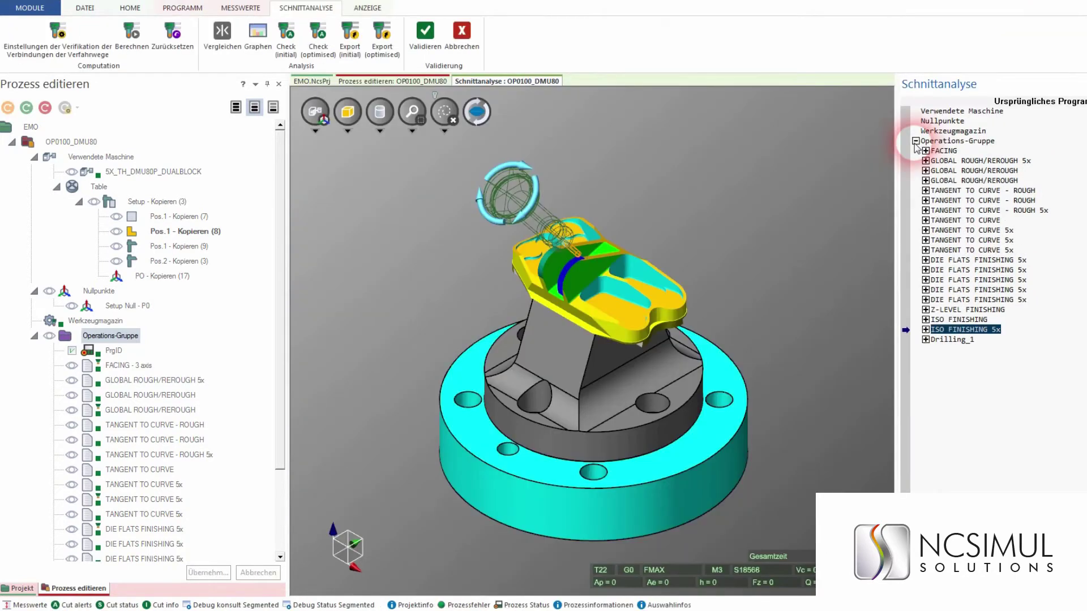
Step: Compare original and optimised FACING and GLOBAL ROUGH/REROUGH toolpaths side by side, listing their NC lines
{"action": "left_click", "coordinate": [220, 43]}
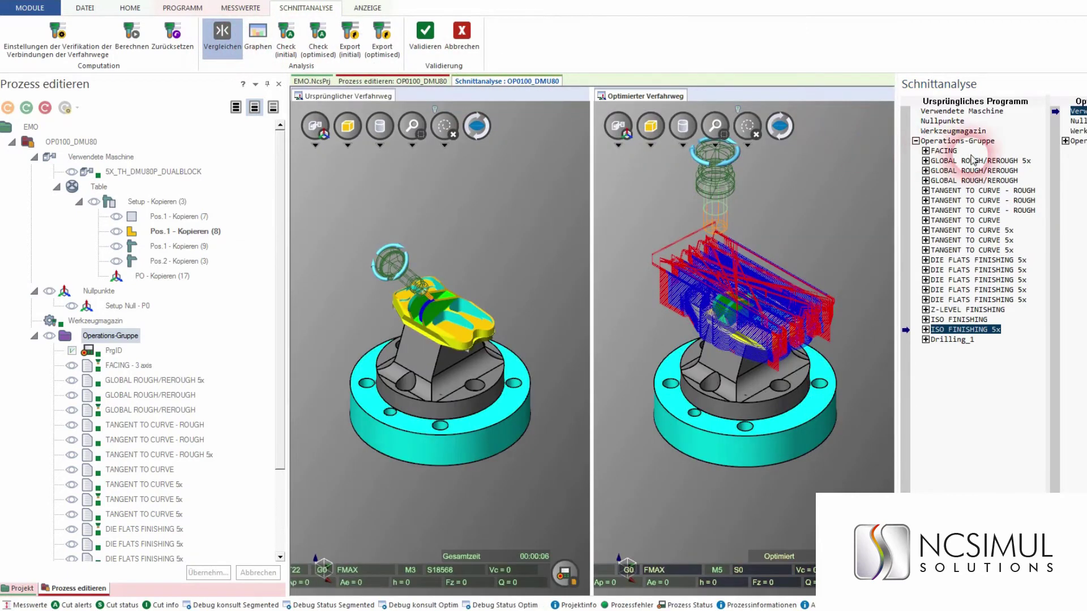
{"action": "left_click", "coordinate": [942, 151]}
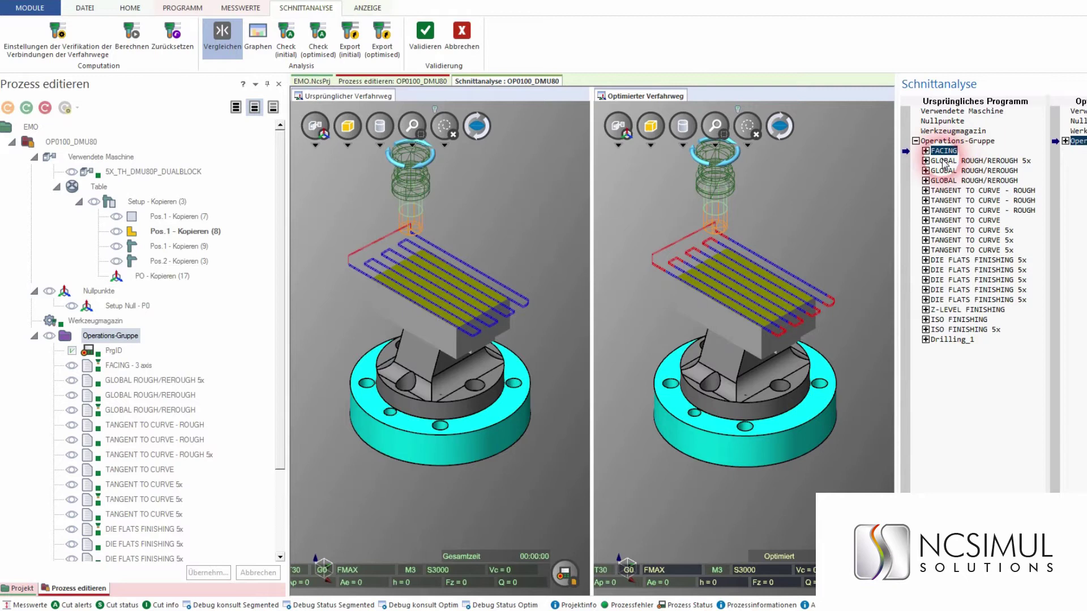
{"action": "left_click", "coordinate": [948, 162]}
{"action": "left_click", "coordinate": [944, 172]}
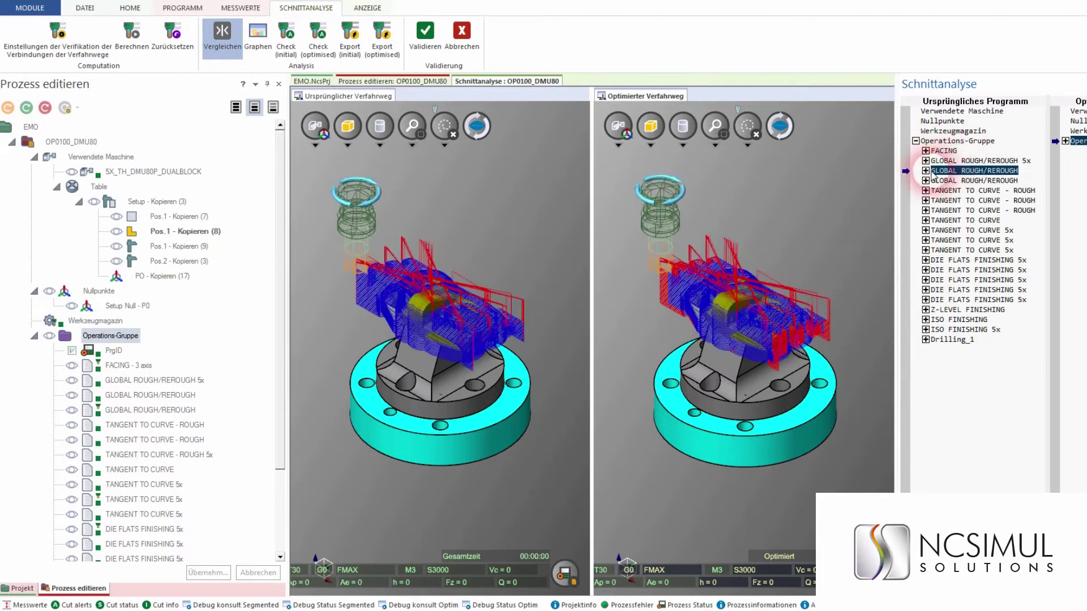
{"action": "left_click", "coordinate": [926, 171]}
{"action": "scroll", "coordinate": [953, 210], "scroll_direction": "down", "scroll_amount": 10}
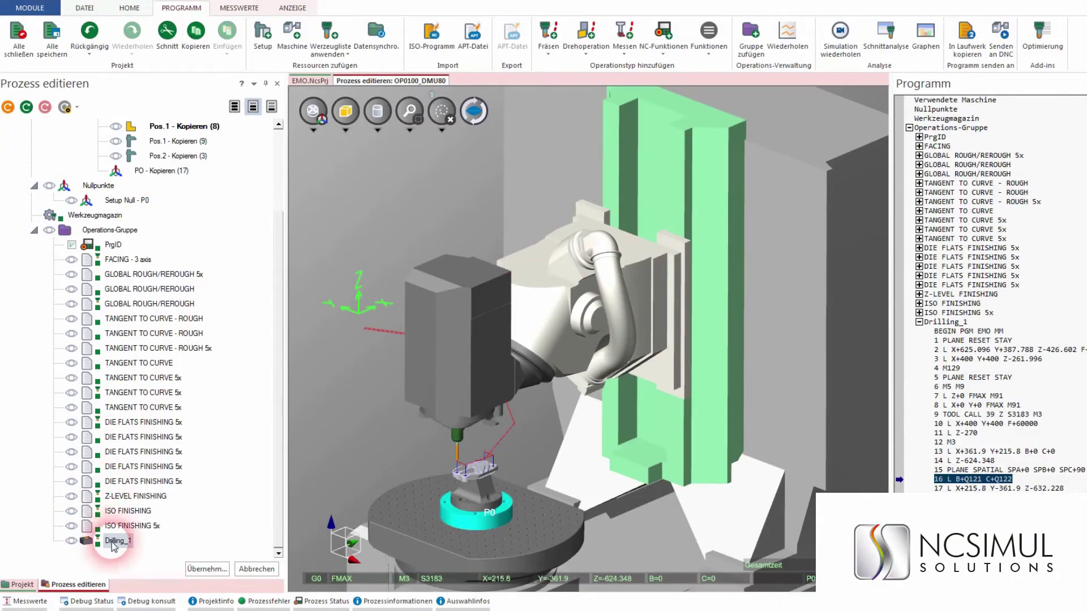
Step: Load the stored DMU80V steel drilling cutting data (120 m/min, 0.045 mm/Zahn) into Drilling_1
{"action": "double_click", "coordinate": [113, 541]}
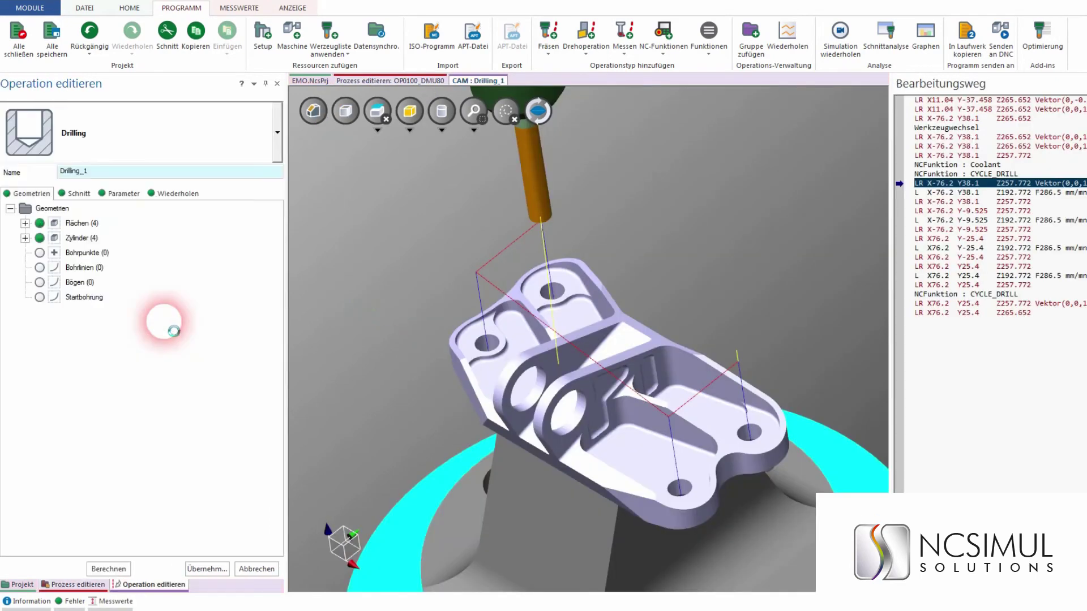
{"action": "left_click", "coordinate": [76, 193]}
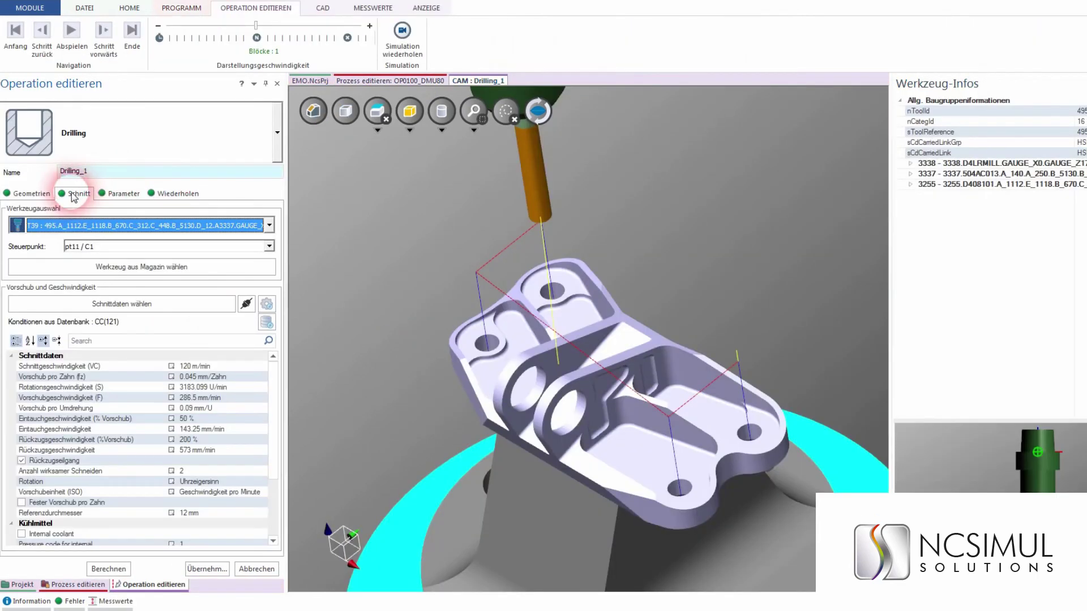
{"action": "left_click", "coordinate": [102, 309]}
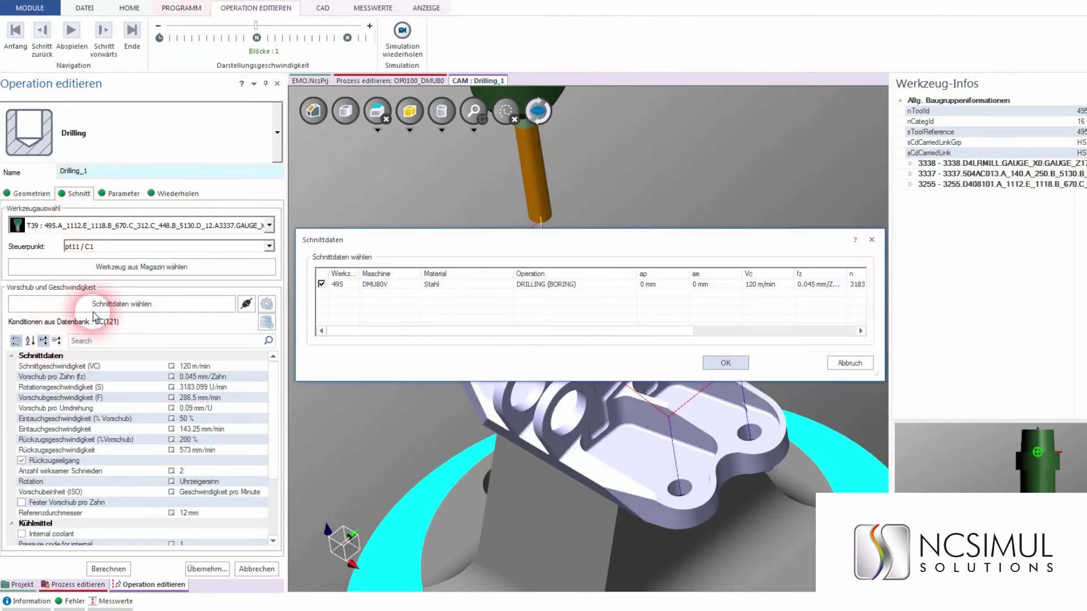
{"action": "left_click", "coordinate": [547, 285]}
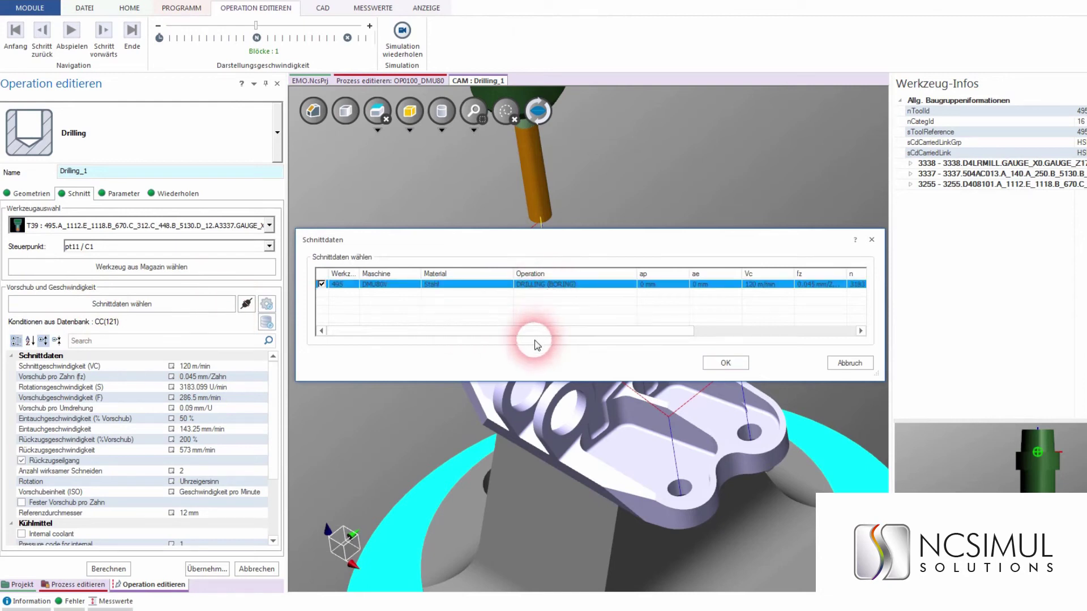
{"action": "left_click_drag", "start_coordinate": [536, 339], "coordinate": [669, 339]}
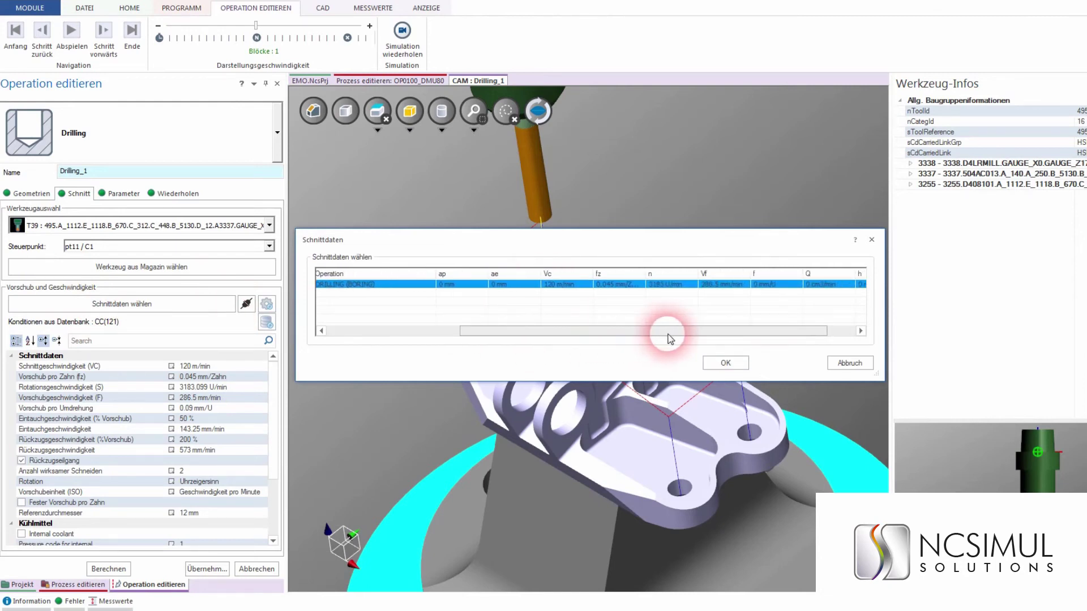
{"action": "left_click", "coordinate": [718, 362]}
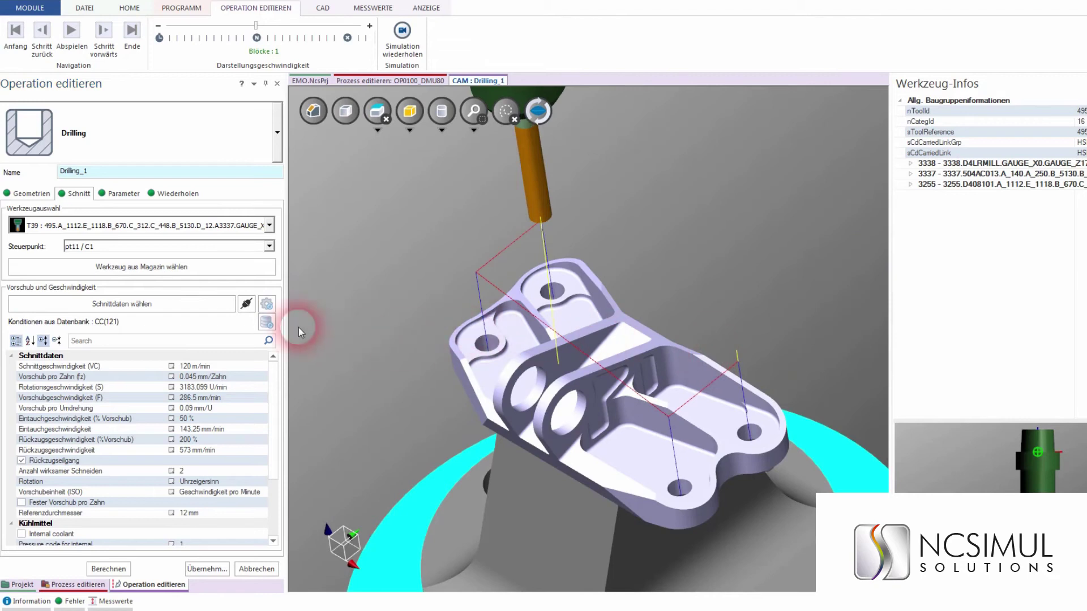
Step: Lower Drilling_1's cutting speed to 90 m/min and update the existing database entry
{"action": "left_click", "coordinate": [203, 367]}
{"action": "type", "text": "90"}
{"action": "key", "text": "Return"}
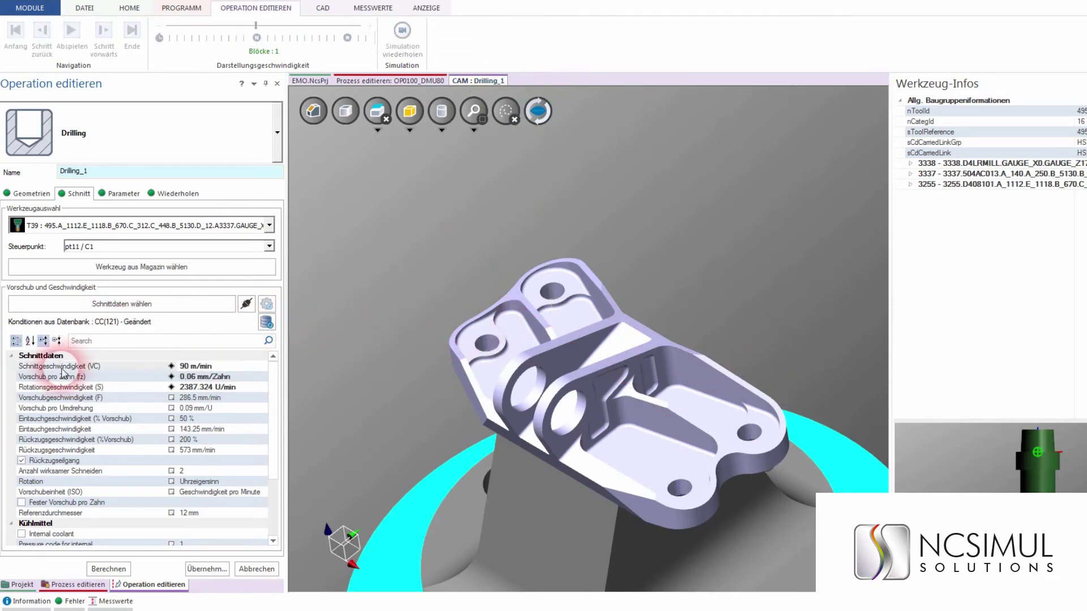
{"action": "left_click", "coordinate": [267, 322]}
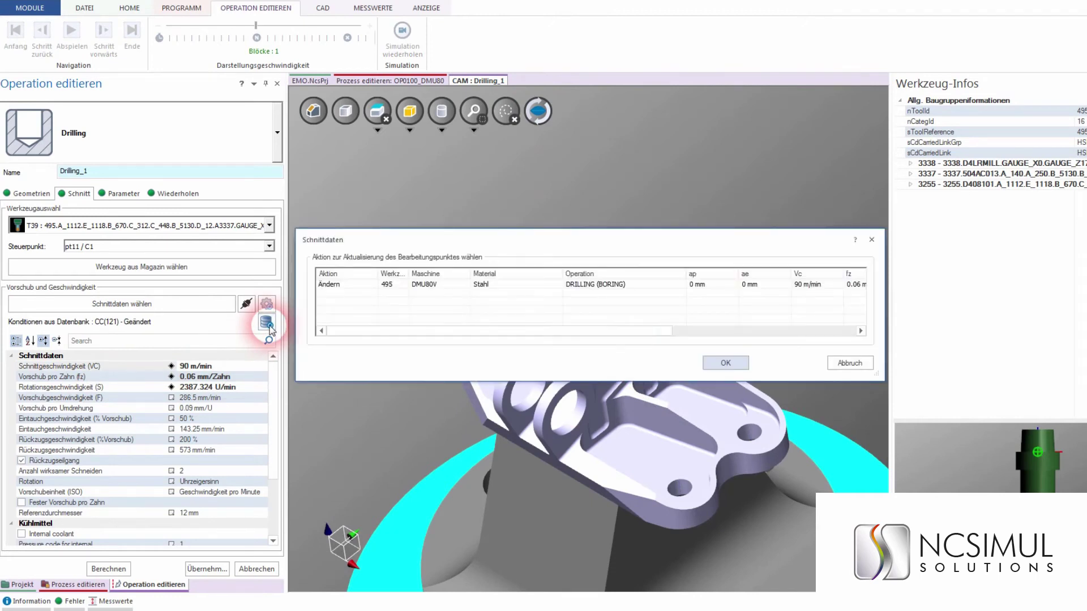
{"action": "left_click", "coordinate": [614, 284]}
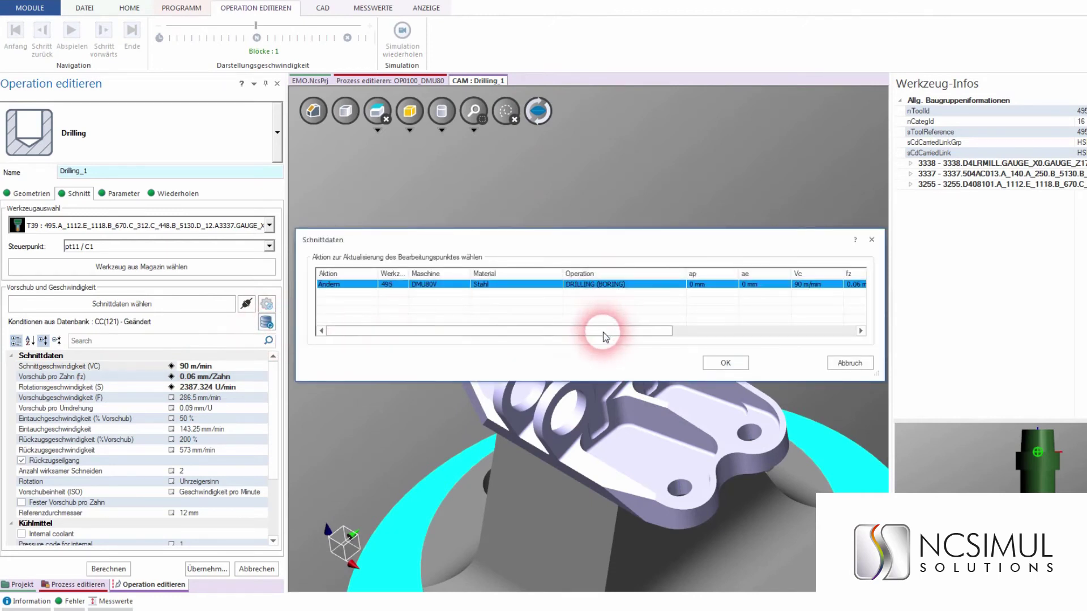
{"action": "left_click_drag", "start_coordinate": [605, 337], "coordinate": [676, 339]}
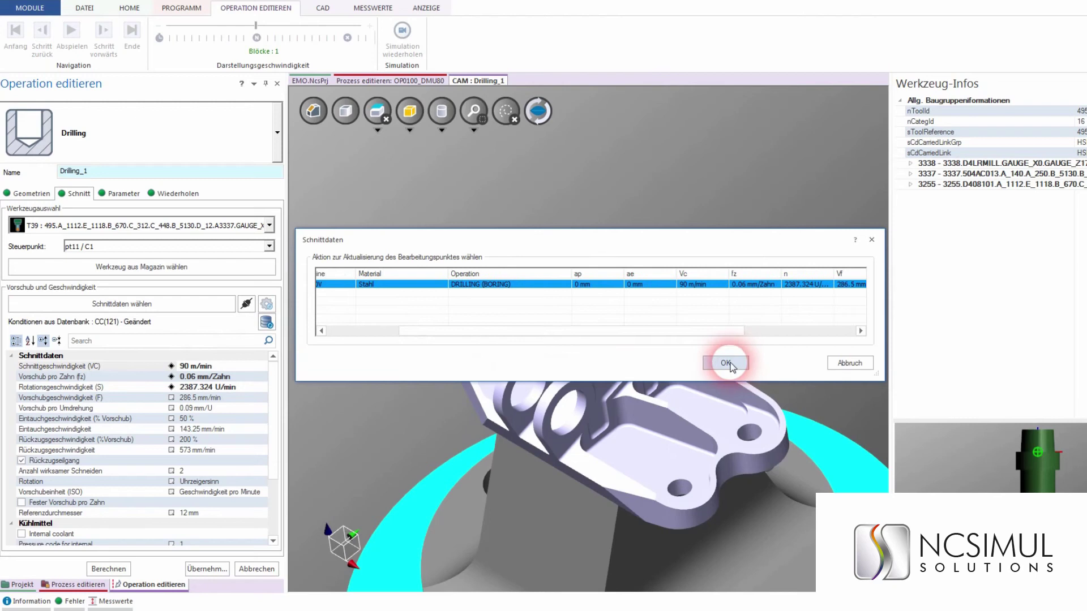
{"action": "left_click", "coordinate": [728, 364]}
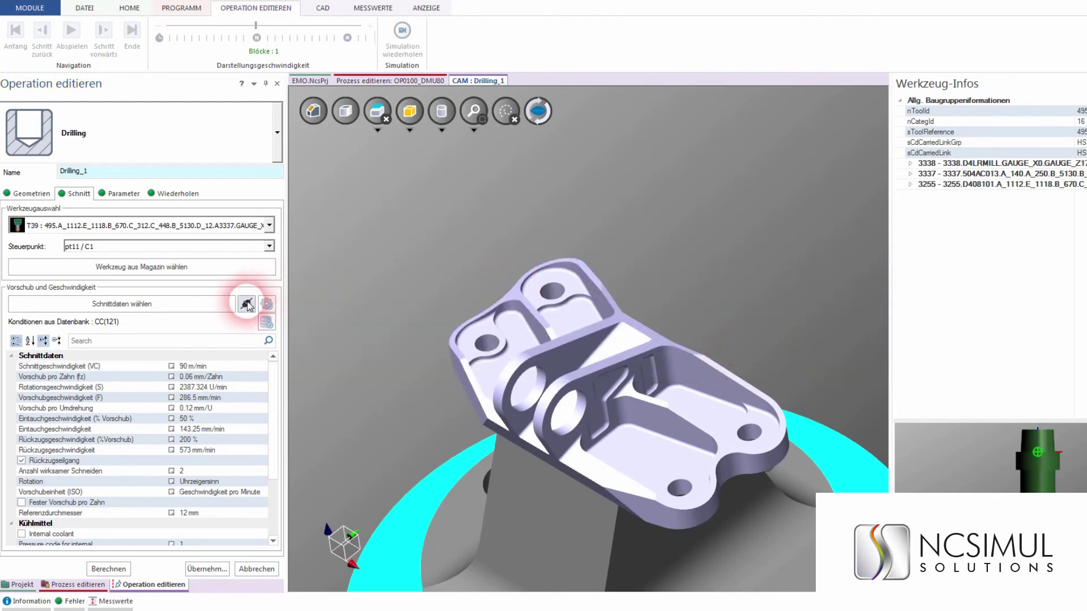
Step: Check the stored cutting data, then recompute and apply the Drilling_1 operation
{"action": "left_click", "coordinate": [206, 306]}
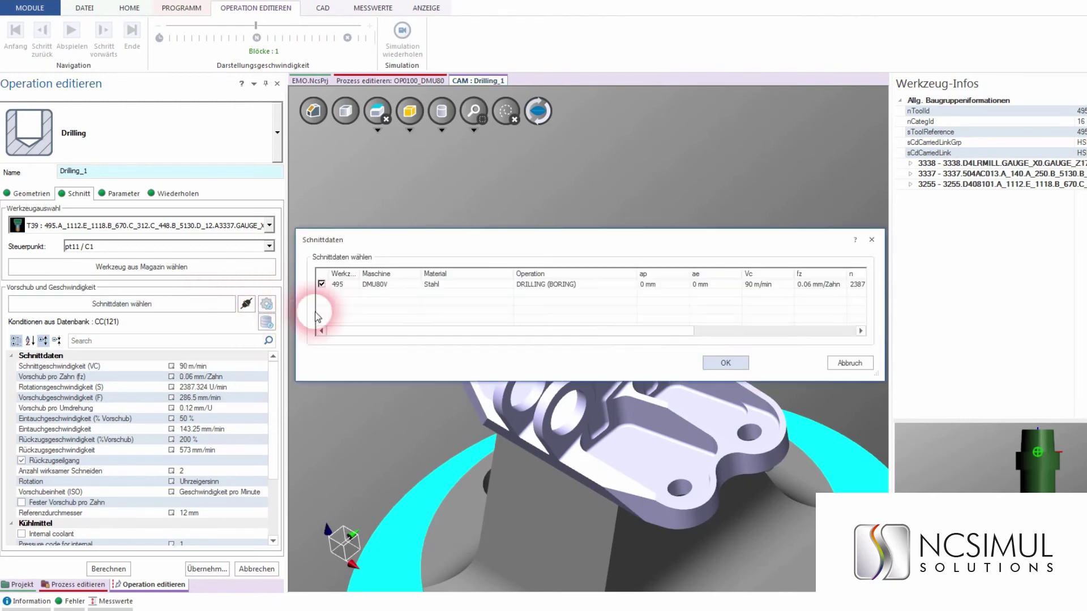
{"action": "left_click_drag", "start_coordinate": [580, 328], "coordinate": [617, 329]}
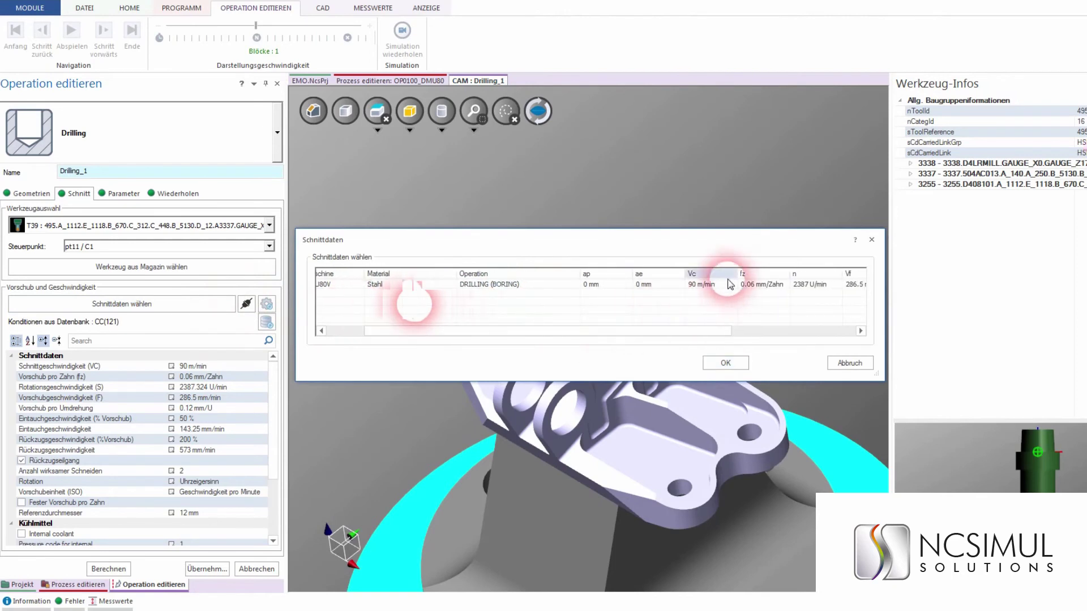
{"action": "left_click", "coordinate": [865, 371]}
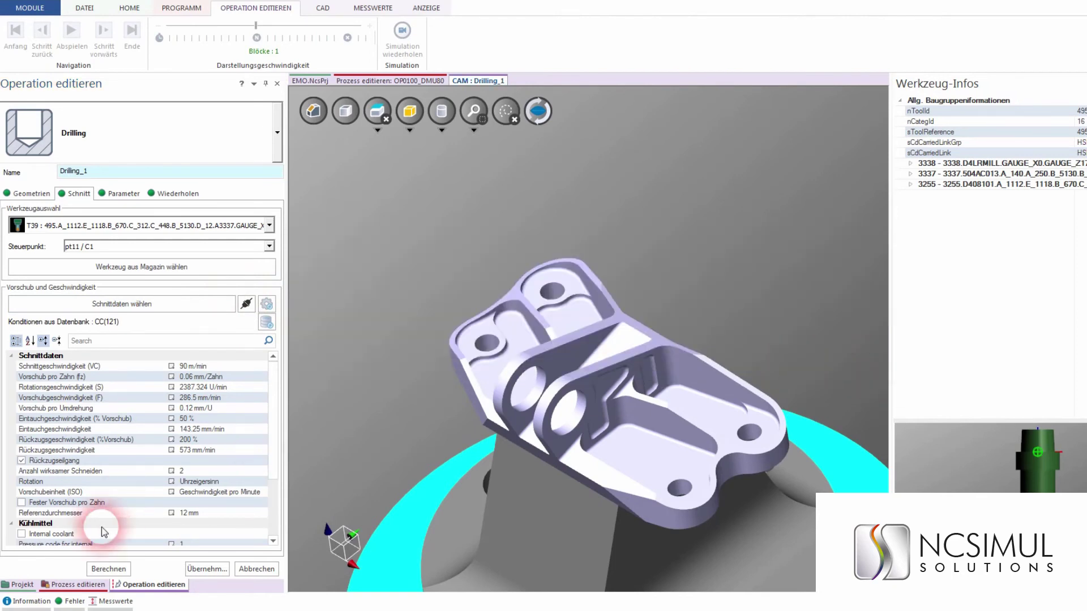
{"action": "left_click", "coordinate": [101, 568]}
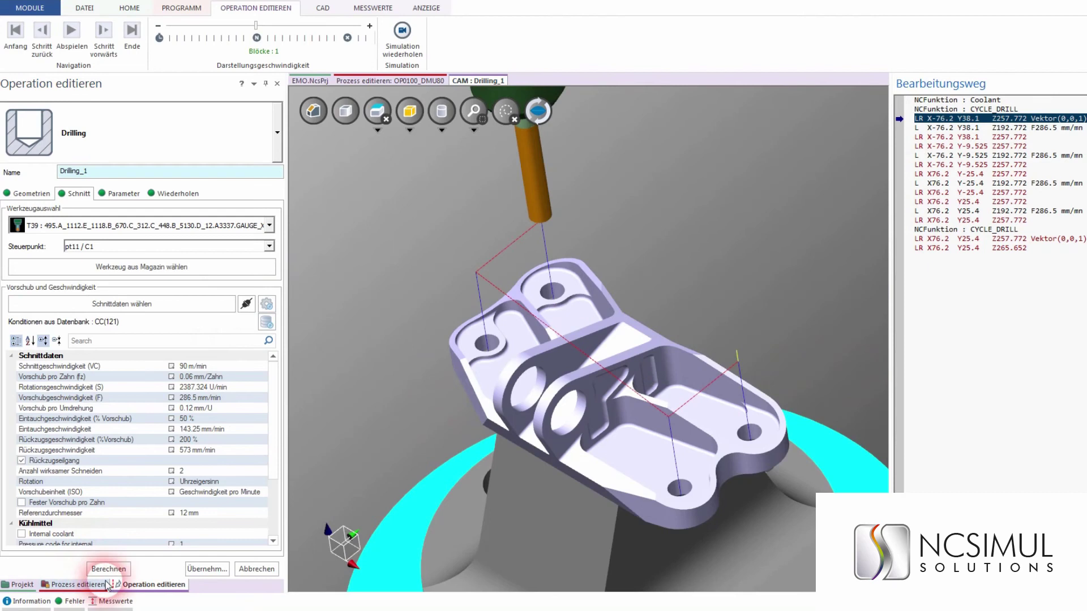
{"action": "left_click", "coordinate": [207, 568]}
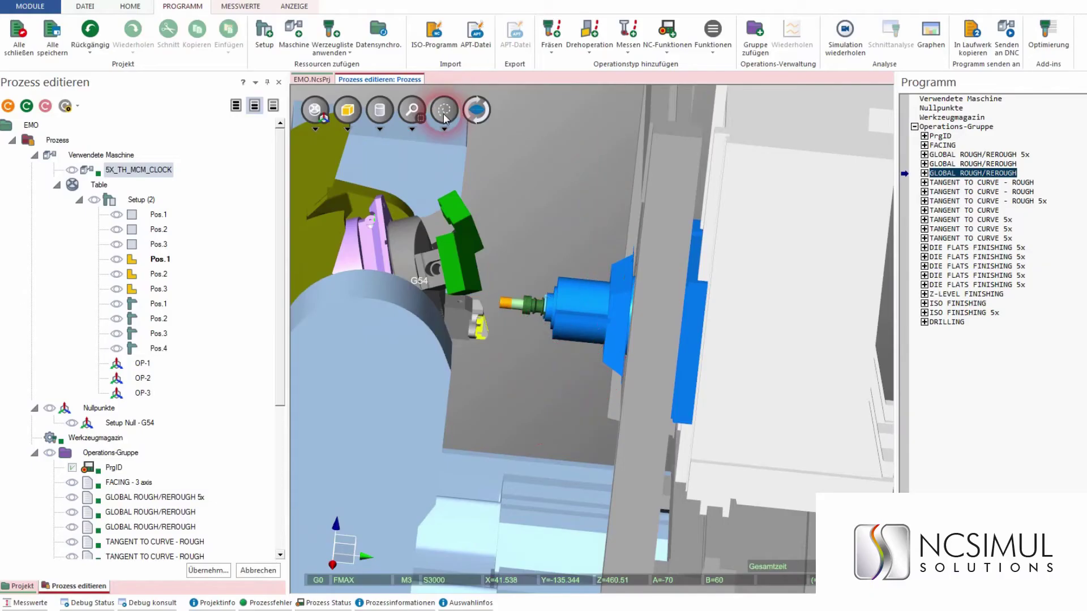
Step: Reposition the machine, then select the operations FACING - 3 axis through DRILLING
{"action": "left_click", "coordinate": [931, 266]}
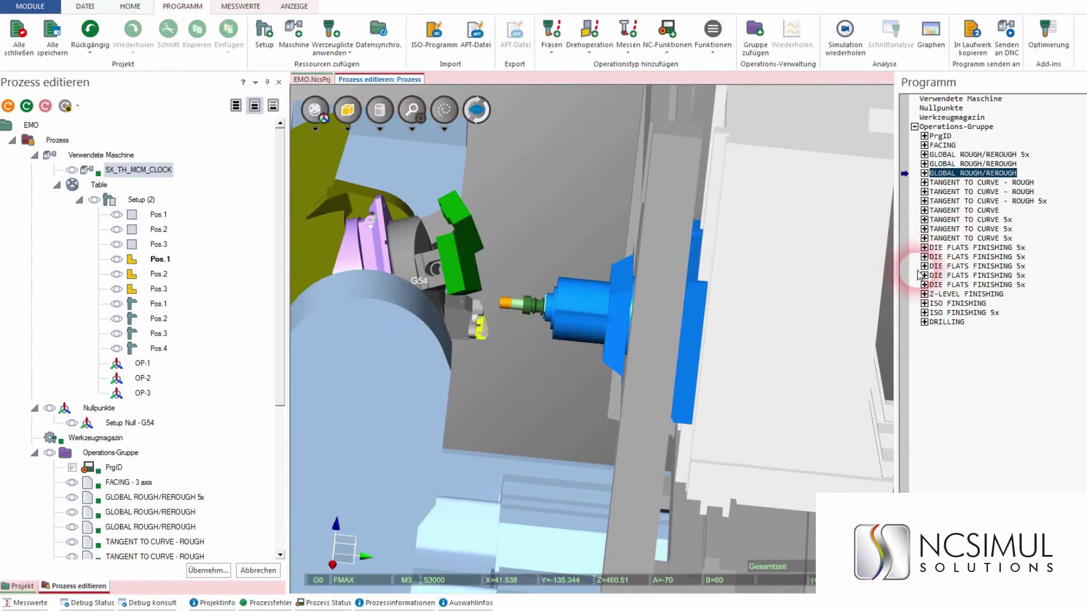
{"action": "left_click", "coordinate": [967, 229]}
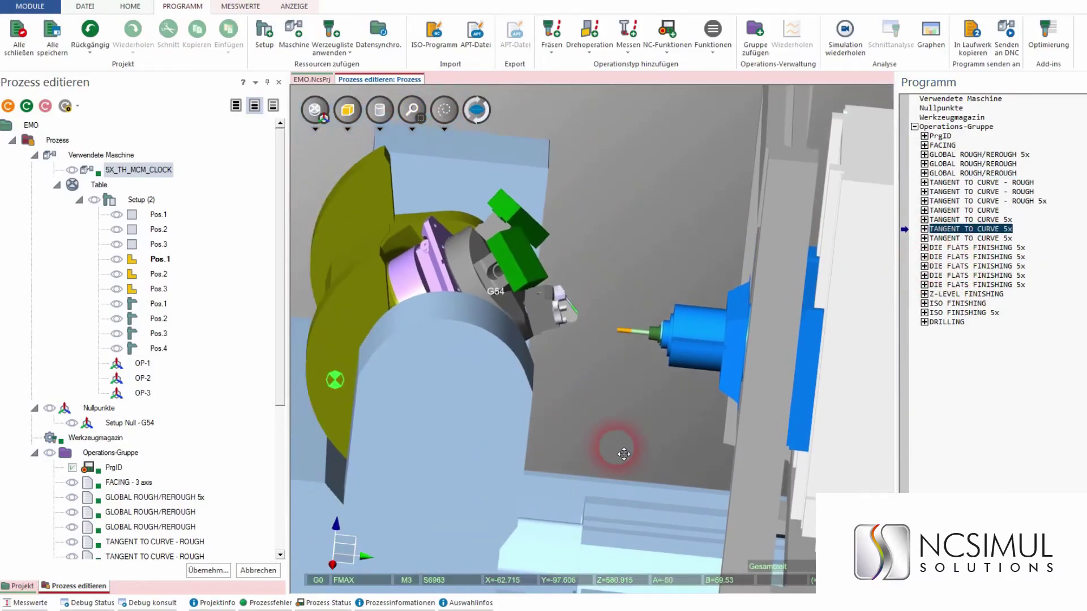
{"action": "scroll", "coordinate": [165, 448], "scroll_direction": "down", "scroll_amount": 5}
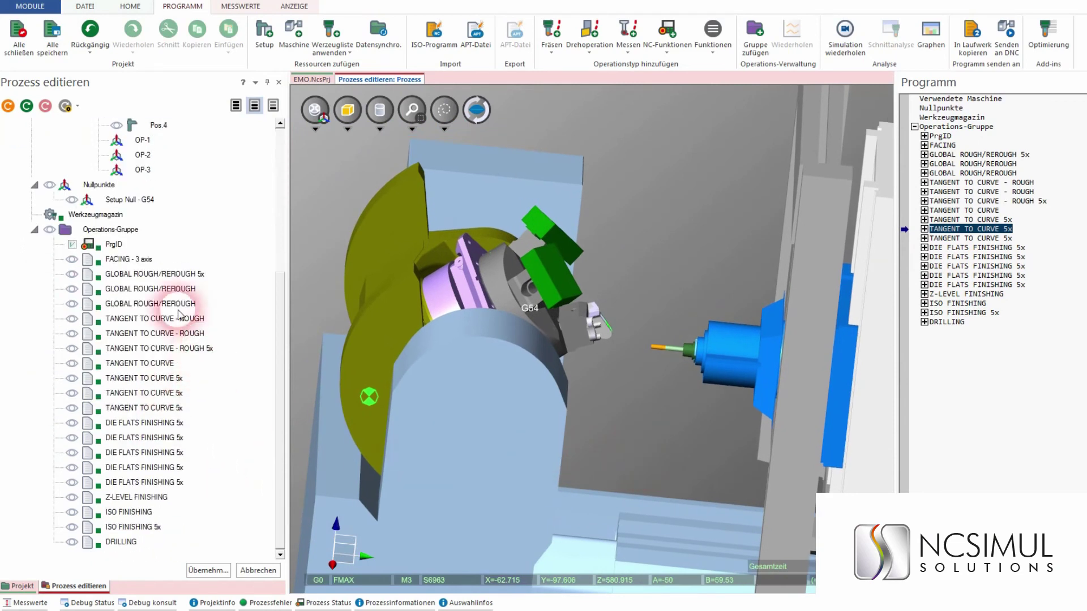
{"action": "left_click", "coordinate": [129, 261]}
{"action": "left_click", "coordinate": [119, 543], "text": "shift"}
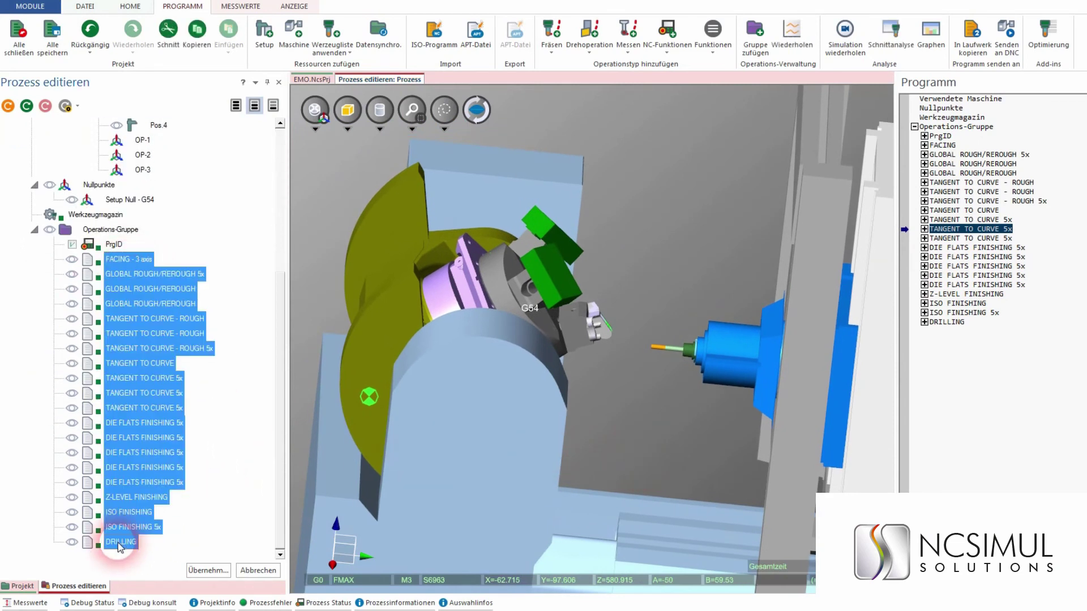
Step: Repeat the selected operations on clampings 961 (Pos.2) and 962 (Pos.3), and hide the toolpaths
{"action": "left_click", "coordinate": [792, 33]}
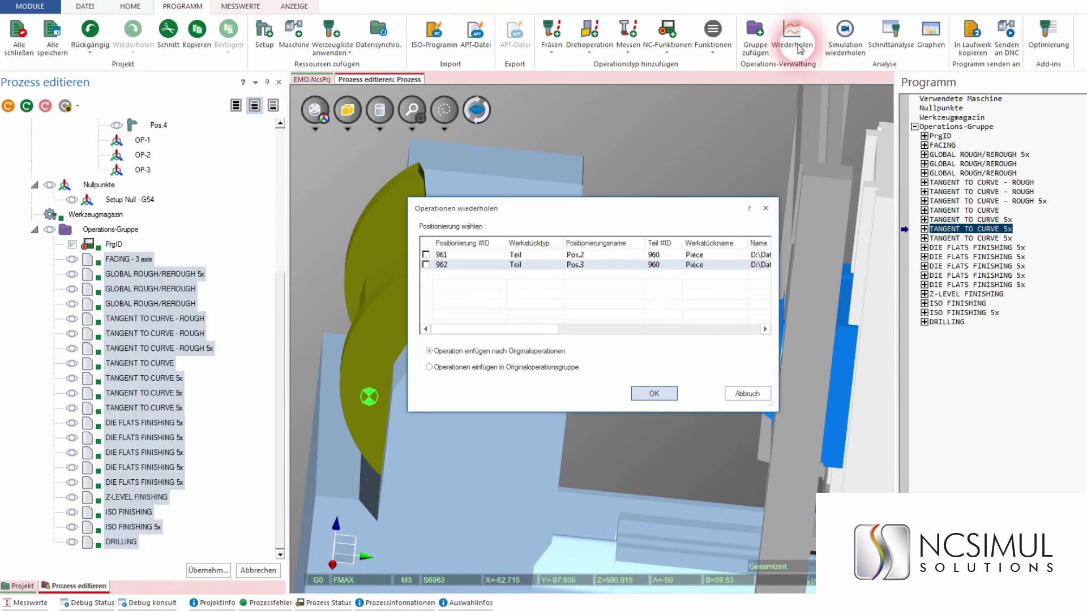
{"action": "left_click", "coordinate": [426, 256]}
{"action": "left_click", "coordinate": [426, 265]}
{"action": "left_click", "coordinate": [656, 394]}
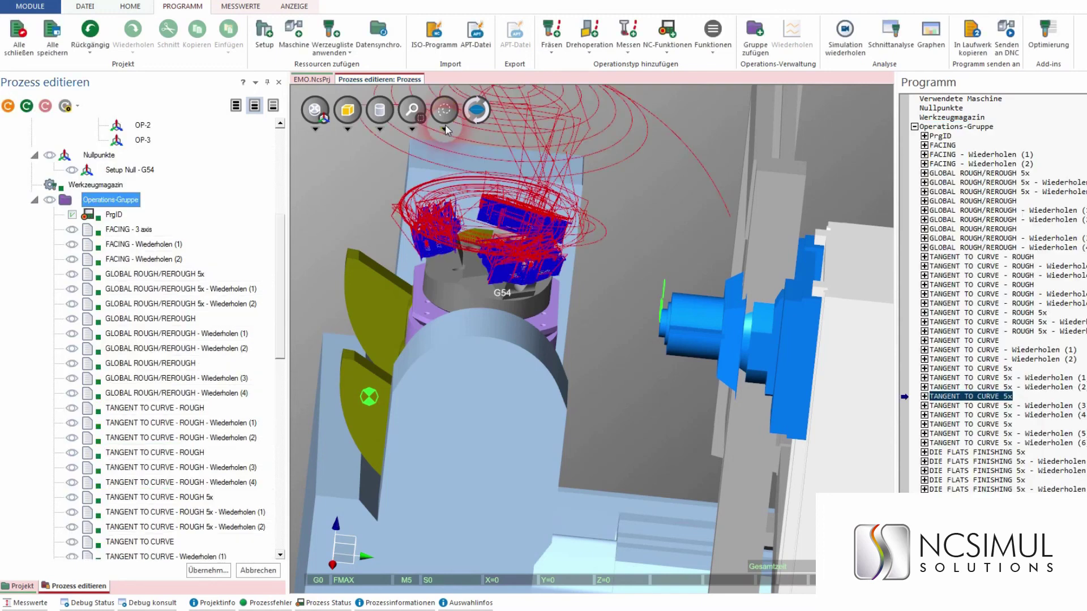
{"action": "left_click", "coordinate": [445, 152]}
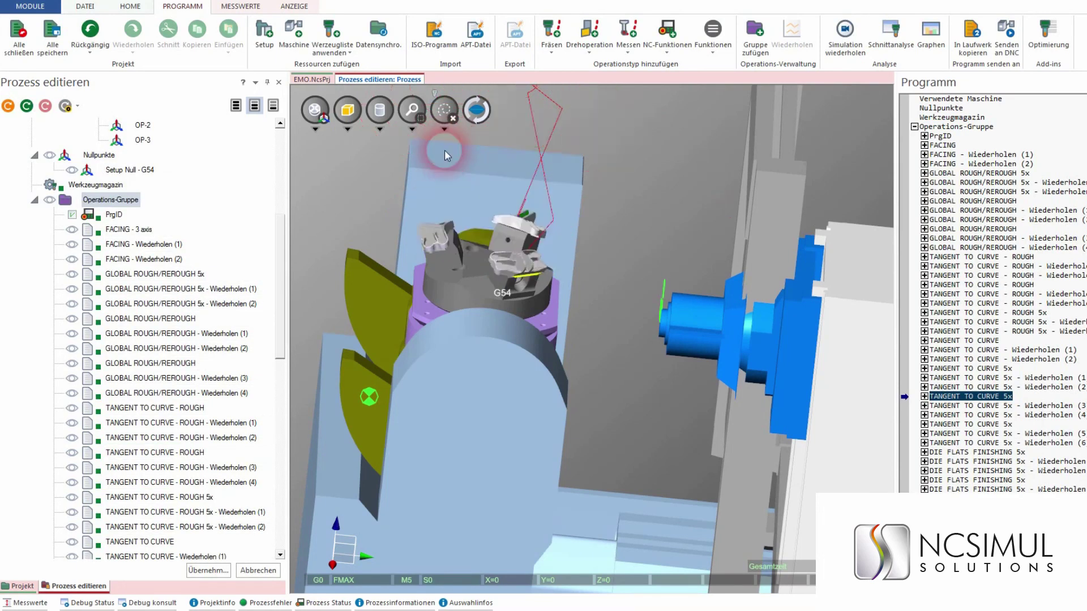
Step: Restart the MCM simulation and run it continuously at increased playback speed
{"action": "left_click", "coordinate": [845, 34]}
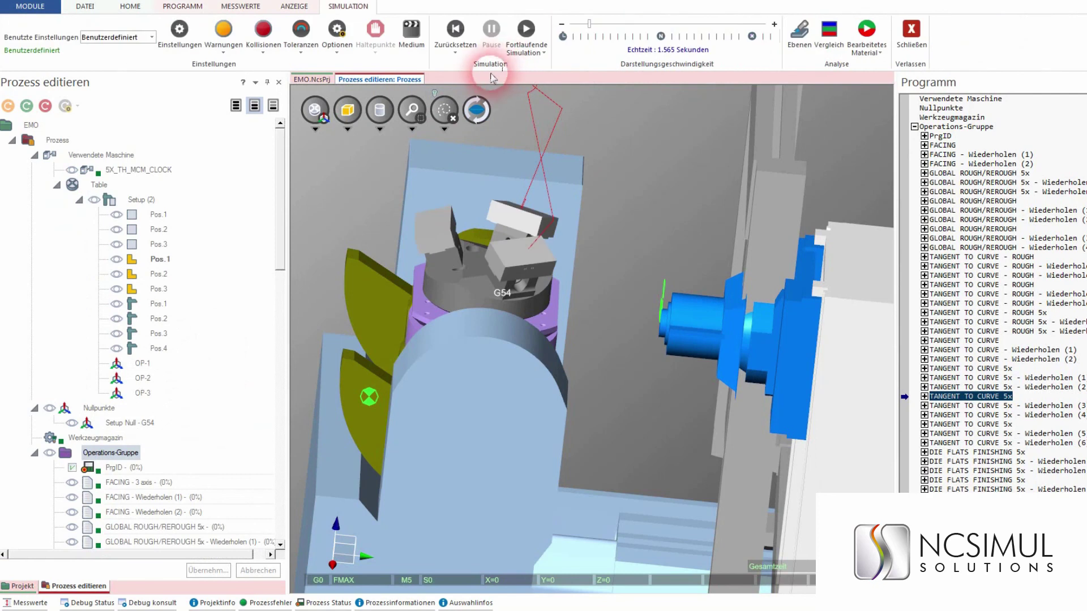
{"action": "left_click", "coordinate": [526, 29]}
{"action": "left_click_drag", "start_coordinate": [589, 24], "coordinate": [633, 25]}
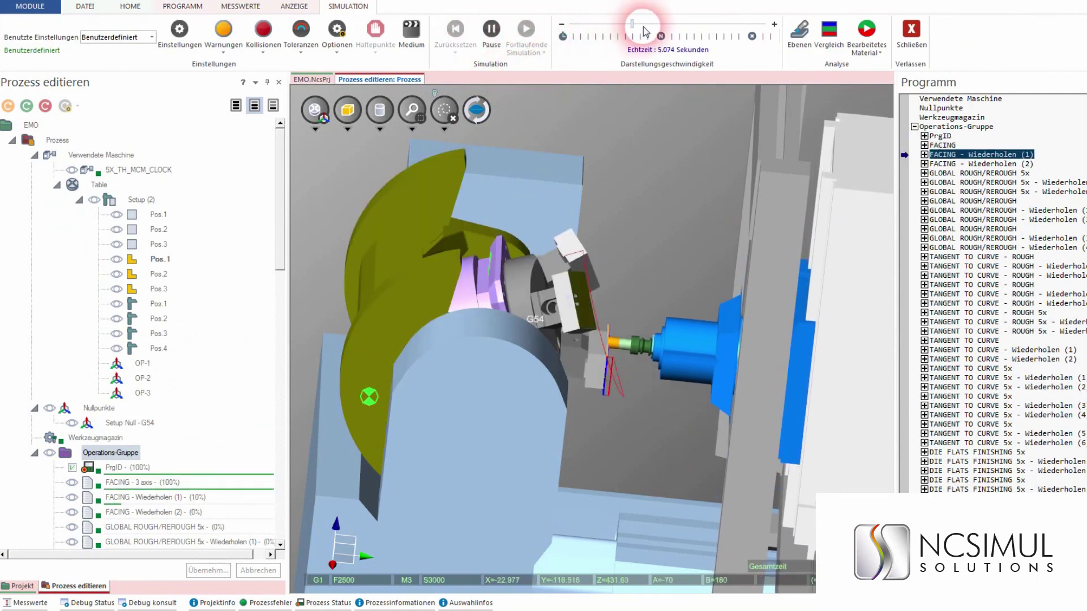
{"action": "left_click_drag", "start_coordinate": [566, 362], "coordinate": [538, 366]}
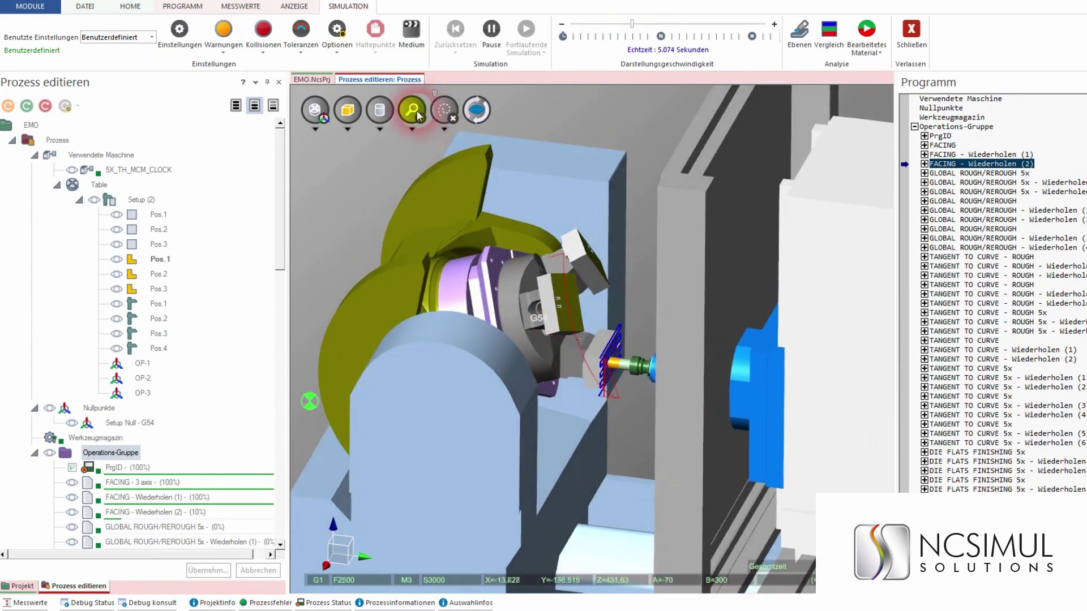